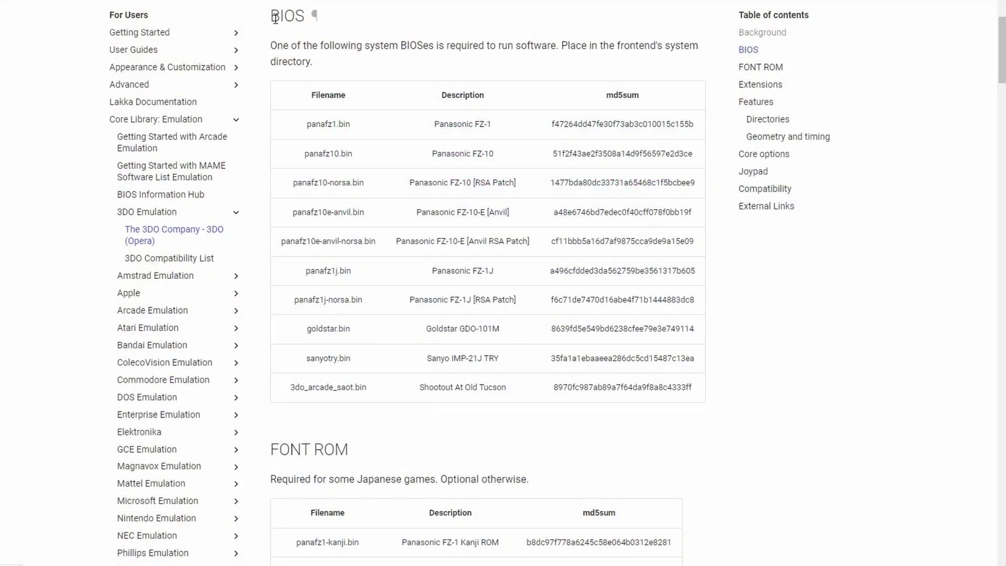
# - Review the BIOS section of the 3DO (Opera) documentation, highlighting the placement instructions and the listed filenames, including panafz1.bin
pyautogui.moveTo(275, 19); pyautogui.dragTo(380, 64)
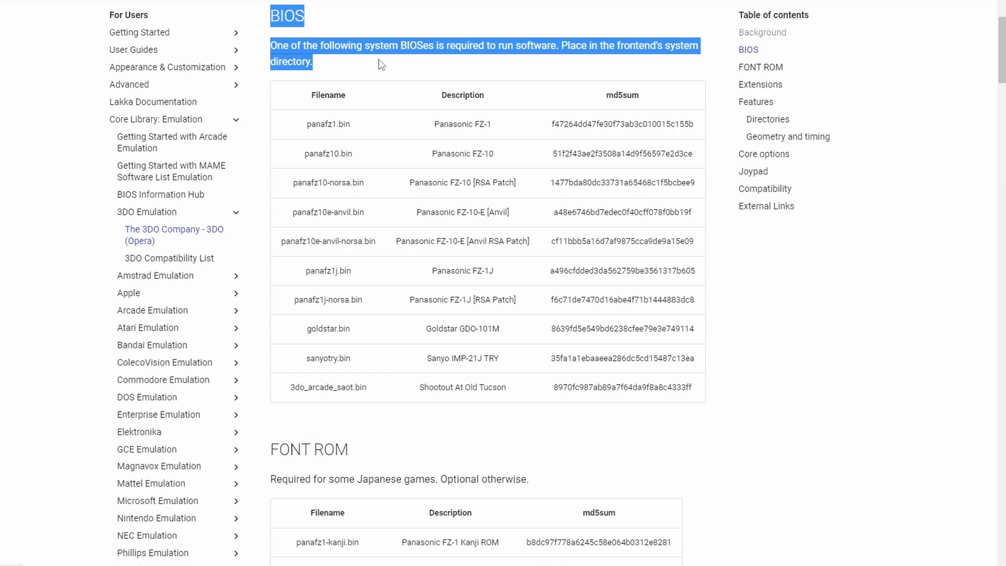
pyautogui.click(338, 72)
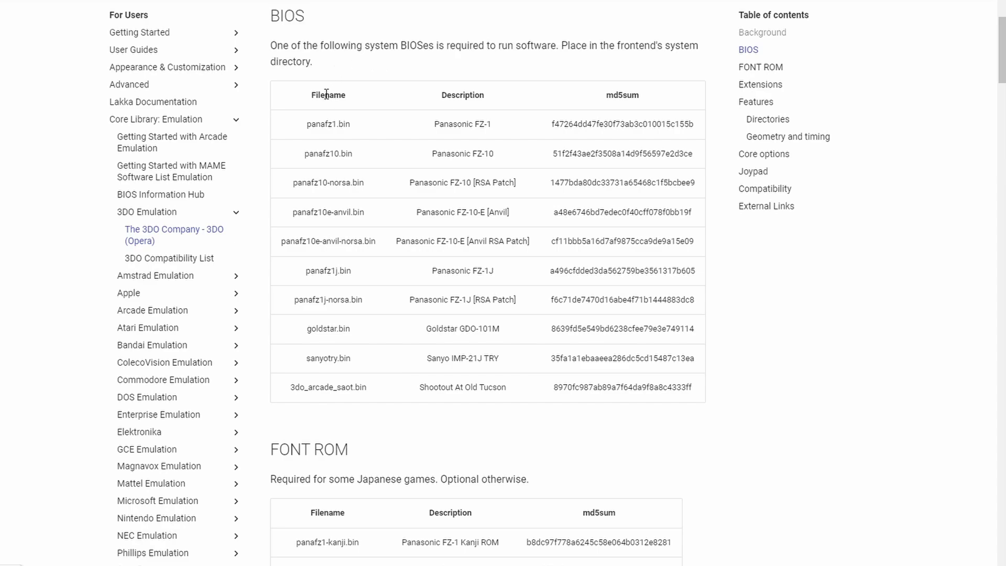
pyautogui.moveTo(307, 125); pyautogui.dragTo(344, 126)
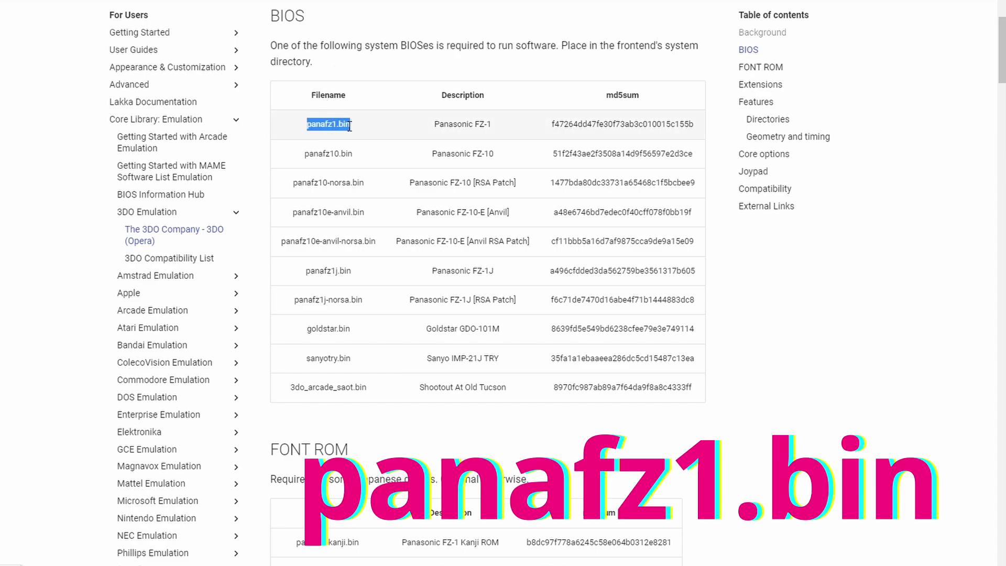
pyautogui.moveTo(305, 153); pyautogui.dragTo(359, 156)
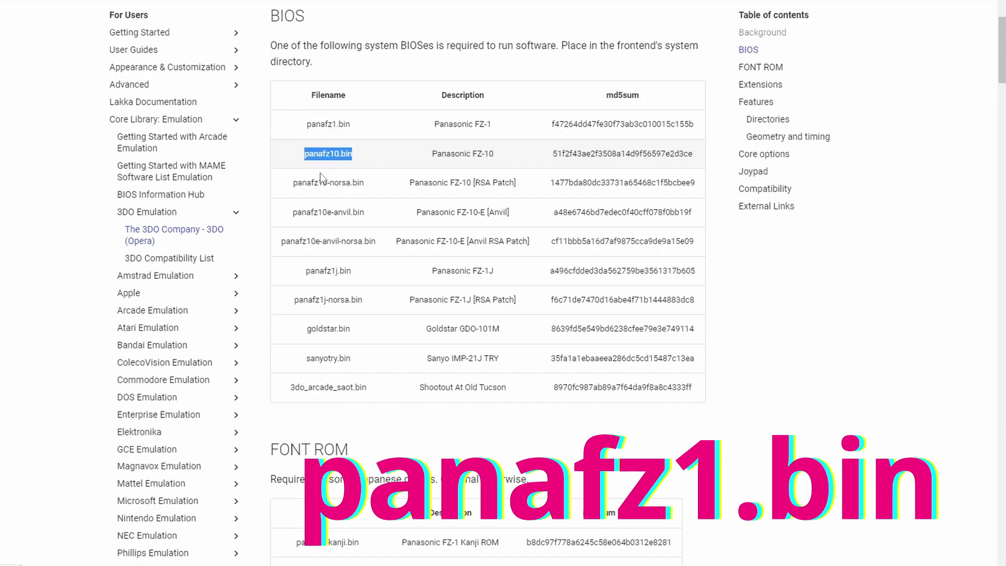
pyautogui.moveTo(293, 182); pyautogui.dragTo(361, 186)
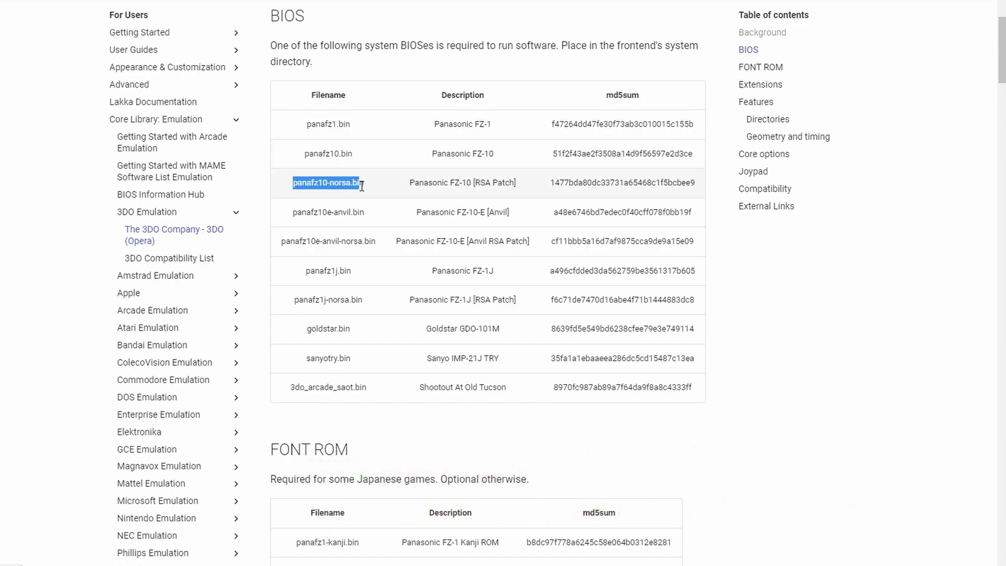
pyautogui.moveTo(292, 213); pyautogui.dragTo(360, 212)
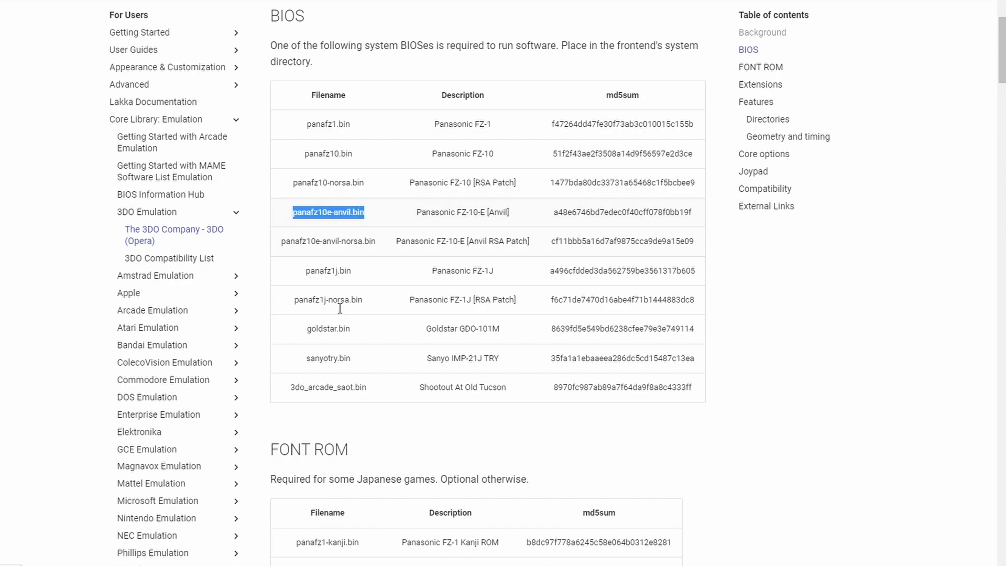
pyautogui.moveTo(305, 358); pyautogui.dragTo(355, 359)
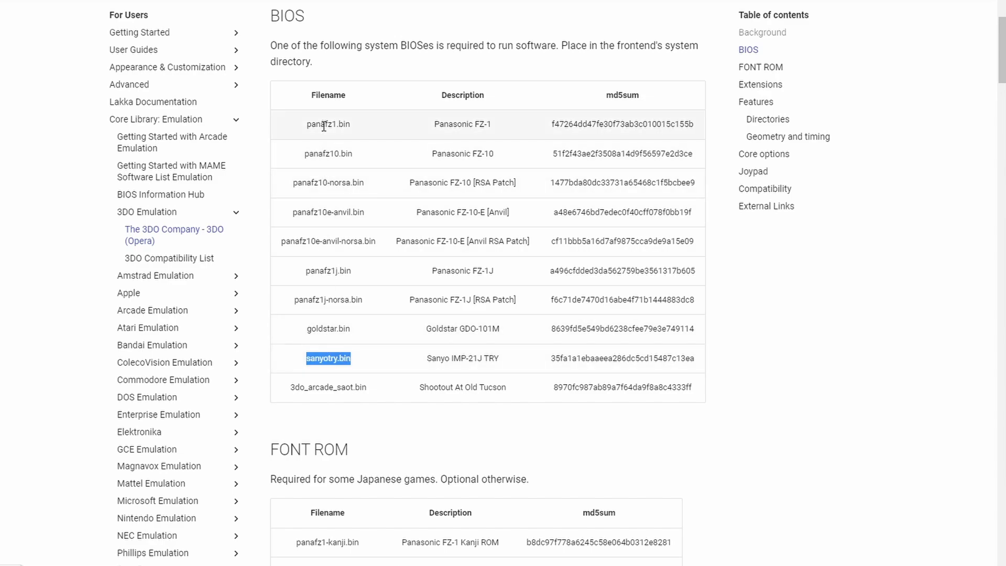
pyautogui.moveTo(308, 126); pyautogui.dragTo(337, 129)
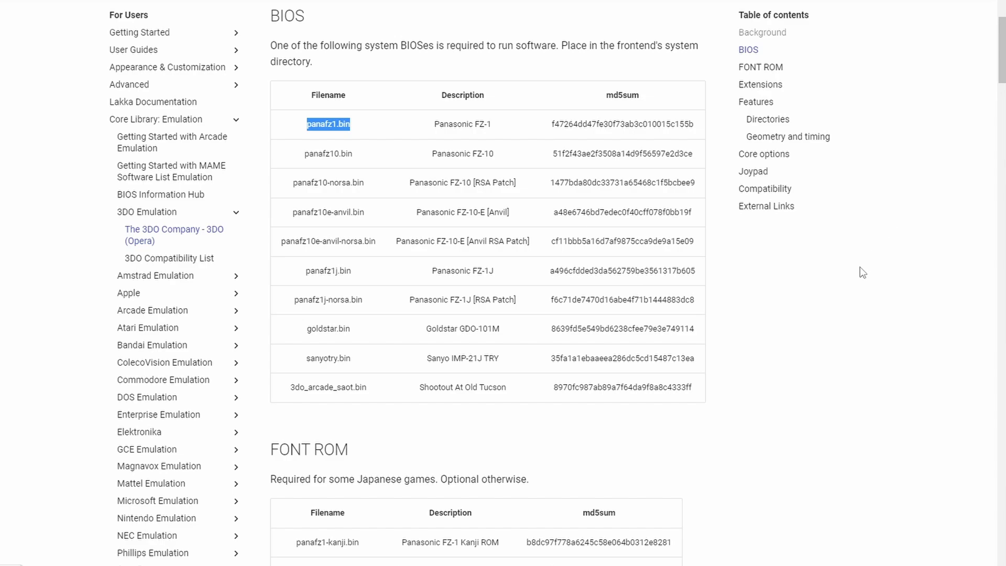
pyautogui.click(847, 341)
# - Review the FONT ROM section, highlighting the note on Japanese games and the filename panafz1-kanji.bin
pyautogui.scroll(-2, 847, 342)
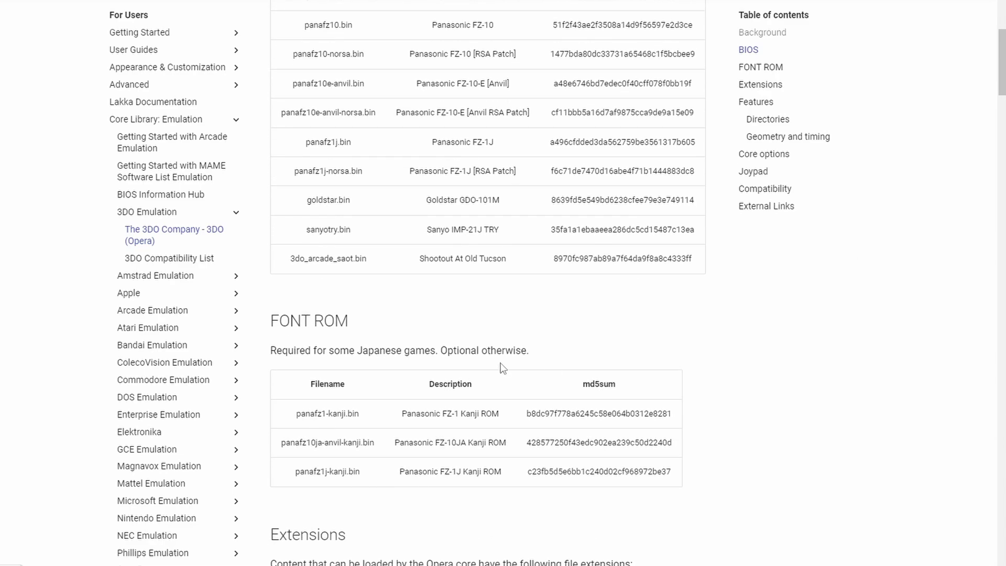
pyautogui.moveTo(267, 349); pyautogui.dragTo(535, 346)
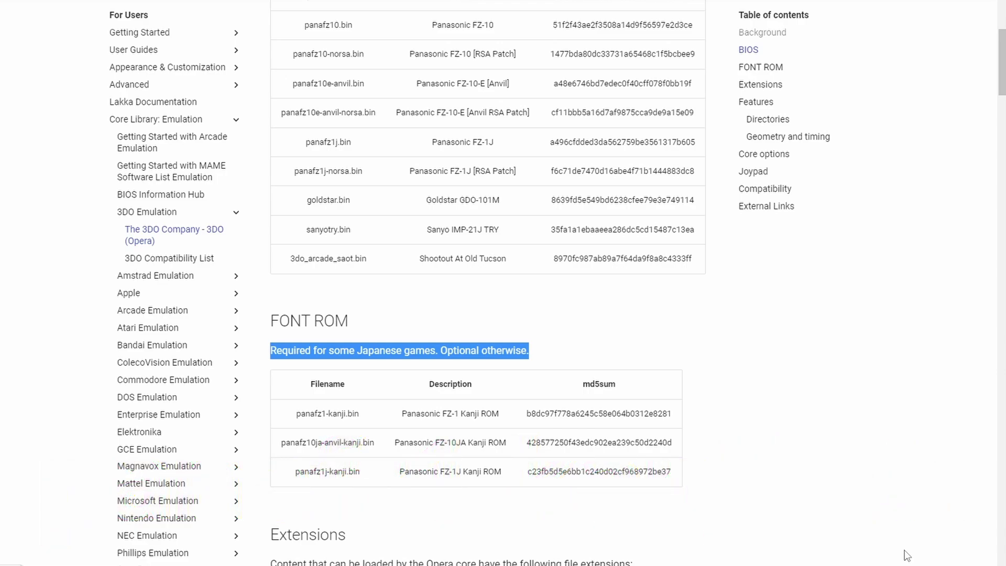
pyautogui.moveTo(297, 414); pyautogui.dragTo(360, 414)
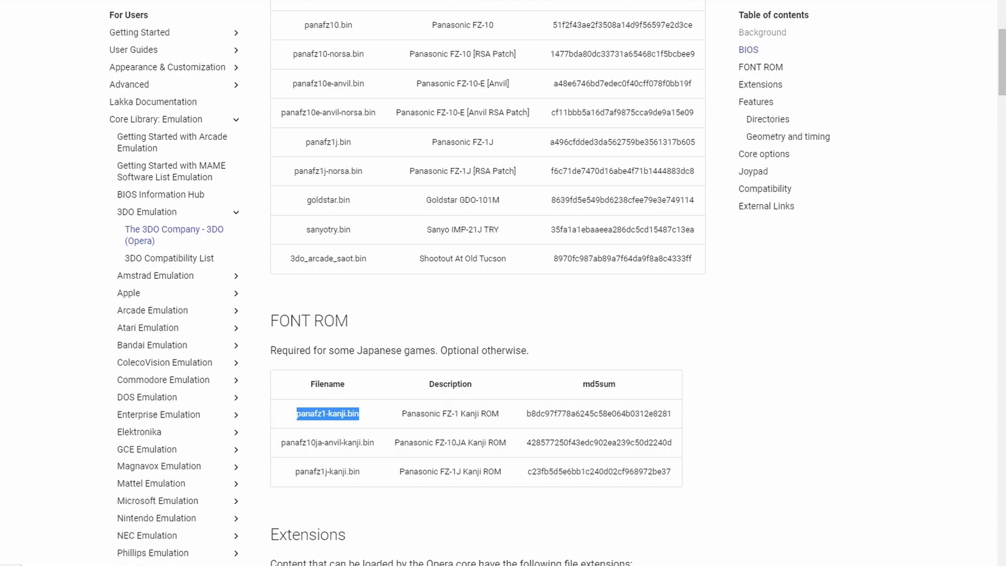
# - Check the panafz1.bin and panafz1-kanji.bin files in the local 3DO folder
pyautogui.click(310, 181)
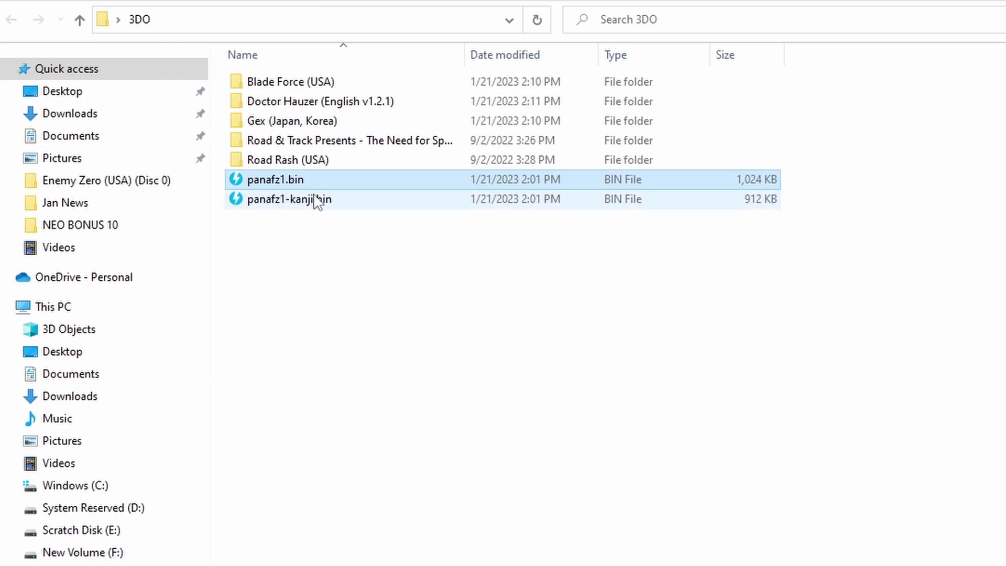
pyautogui.click(319, 204)
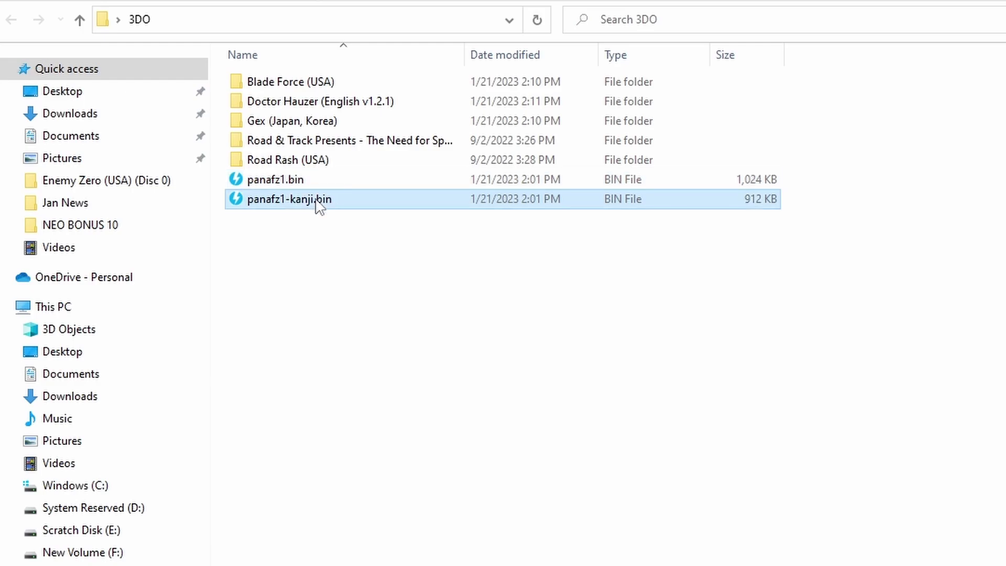
pyautogui.keyDown('ctrl'); pyautogui.click(281, 183); pyautogui.keyUp('ctrl')
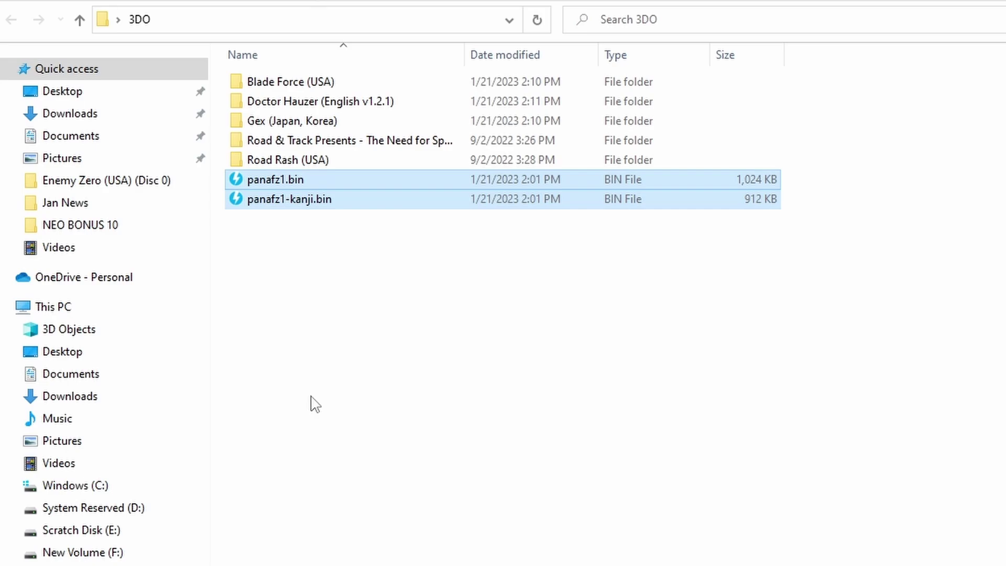
pyautogui.click(311, 397)
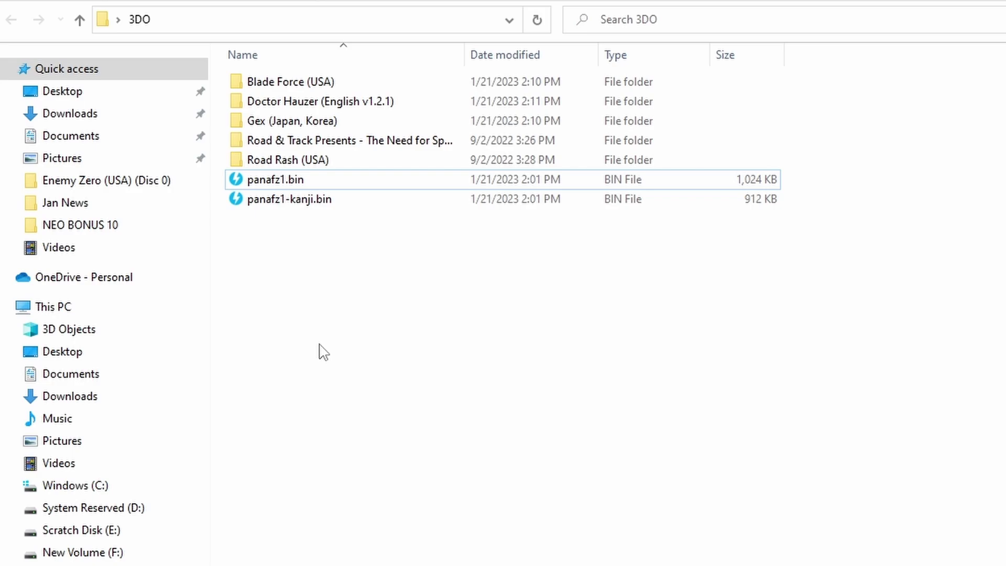
# - Inspect the game file formats inside the Road Rash (USA) and Doctor Hauzer (English v1.2.1) folders, returning to the 3DO folder
pyautogui.click(318, 158)
pyautogui.doubleClick(317, 160)
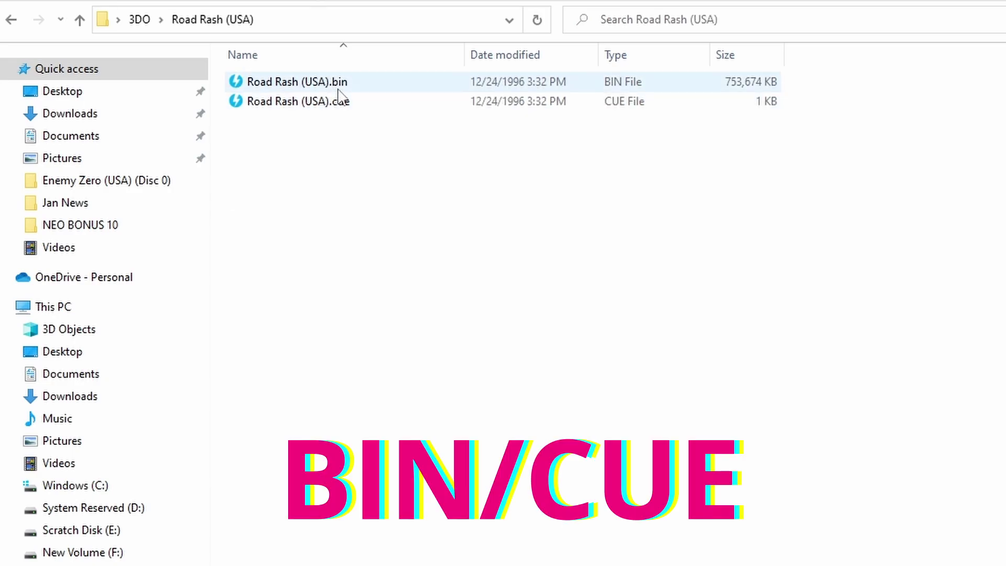
pyautogui.moveTo(329, 123); pyautogui.dragTo(330, 85)
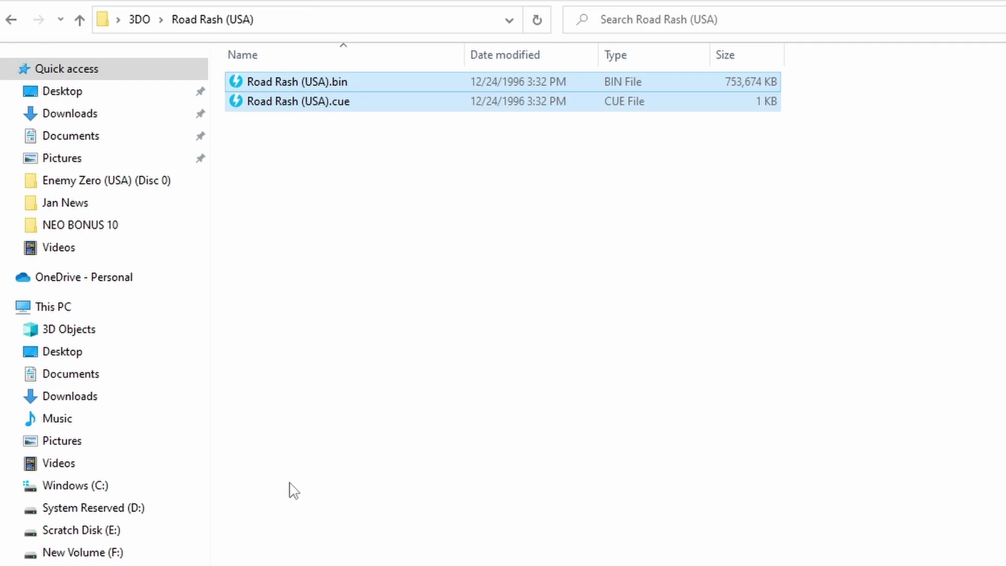
pyautogui.click(10, 21)
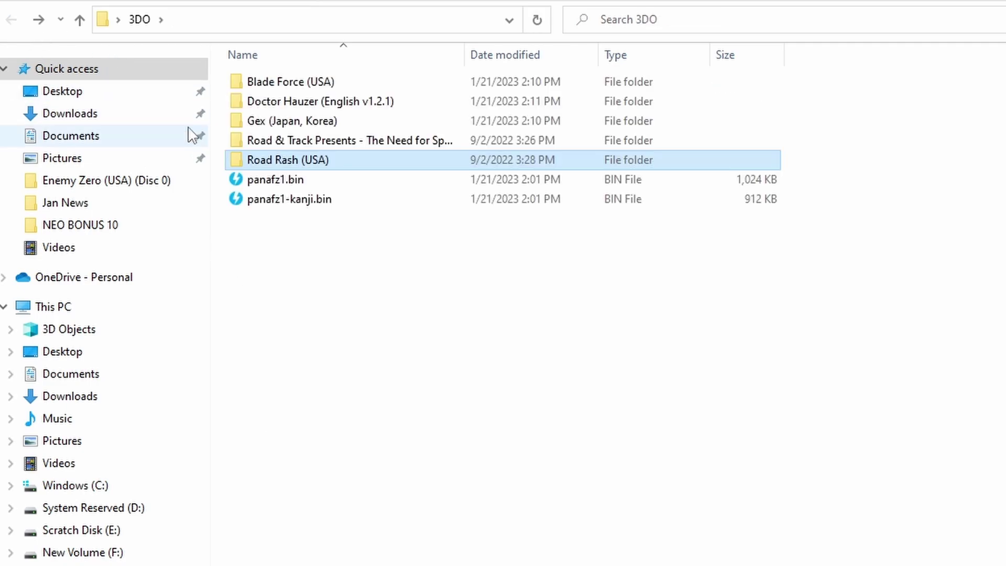
pyautogui.doubleClick(291, 104)
pyautogui.click(365, 88)
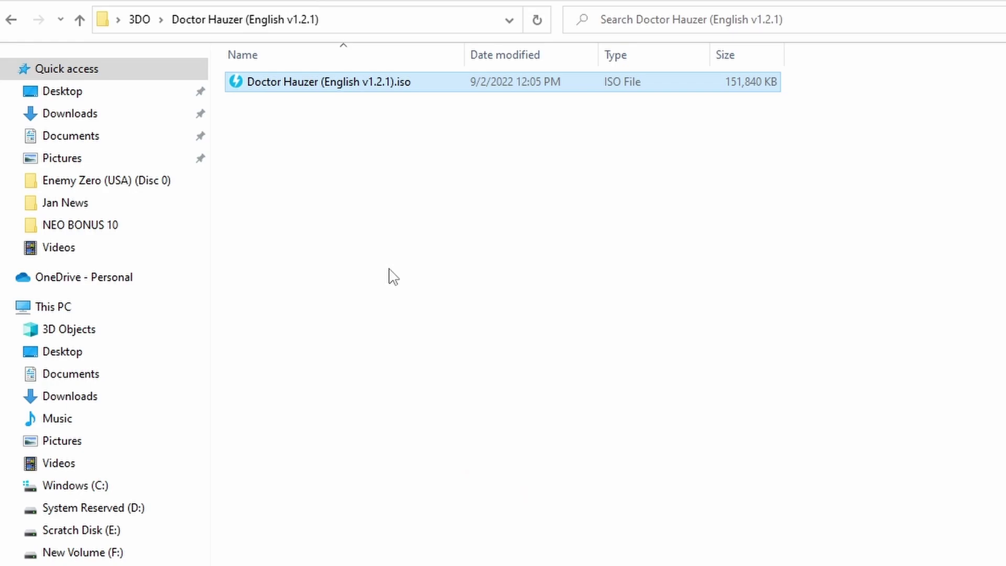
pyautogui.hotkey('alt', 'Left')
# - Copy all the game folders and both BIOS files from the 3DO folder for transfer
pyautogui.click(300, 86)
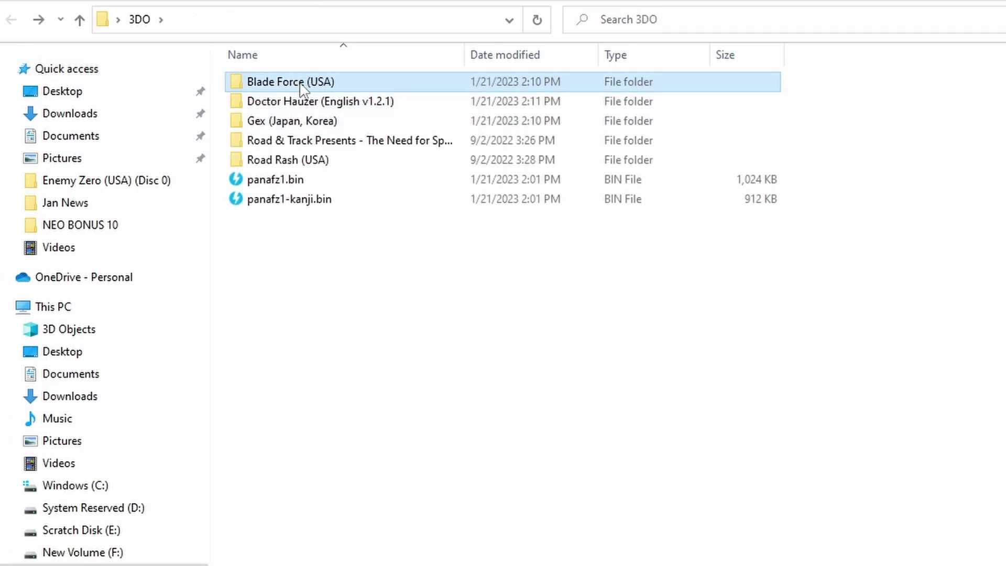
pyautogui.keyDown('shift'); pyautogui.click(312, 202); pyautogui.keyUp('shift')
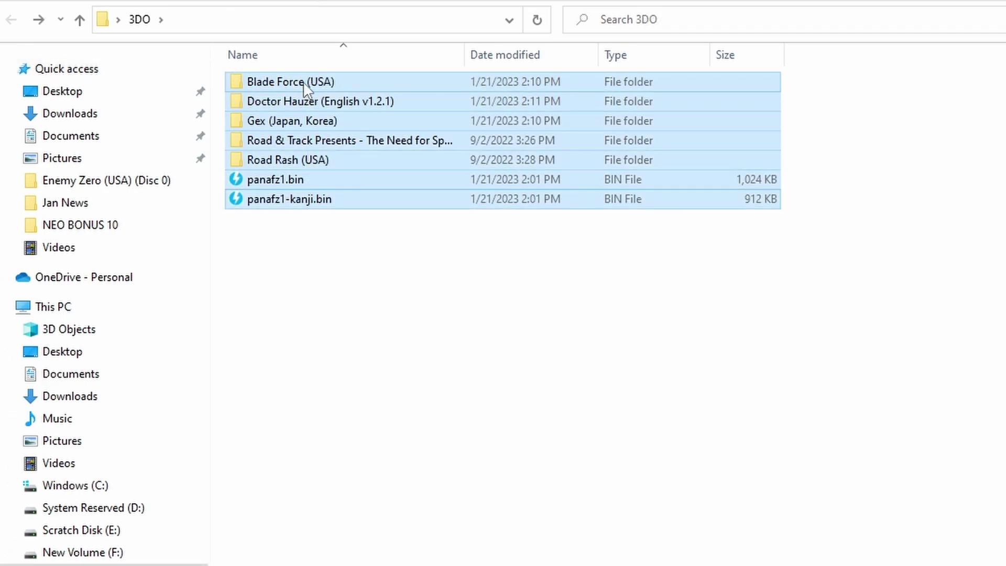
pyautogui.rightClick(313, 201)
pyautogui.click(391, 516)
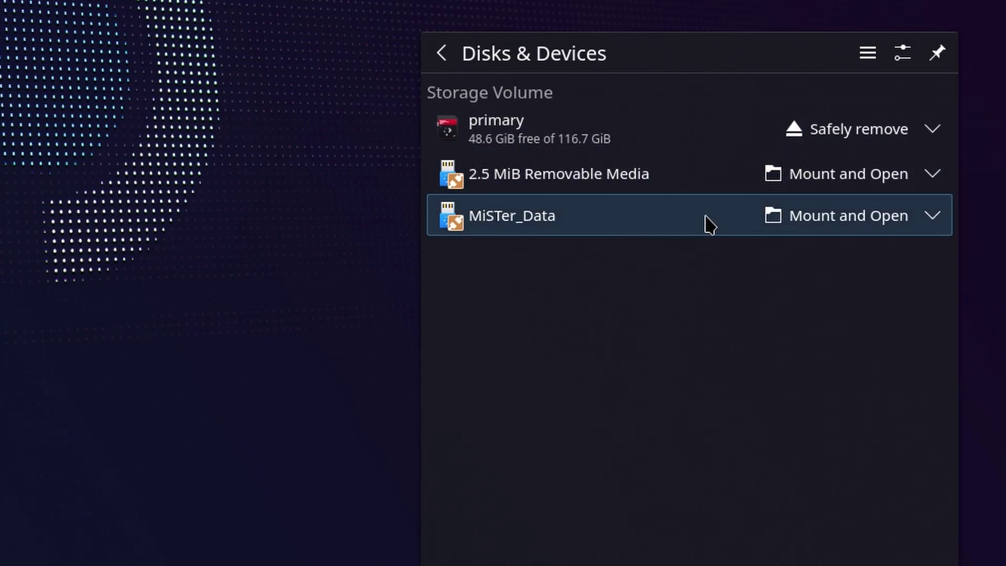
# - Mount and open the MiSTer_Data drive on the other computer and copy panafz1-kanji.bin from it
pyautogui.click(798, 226)
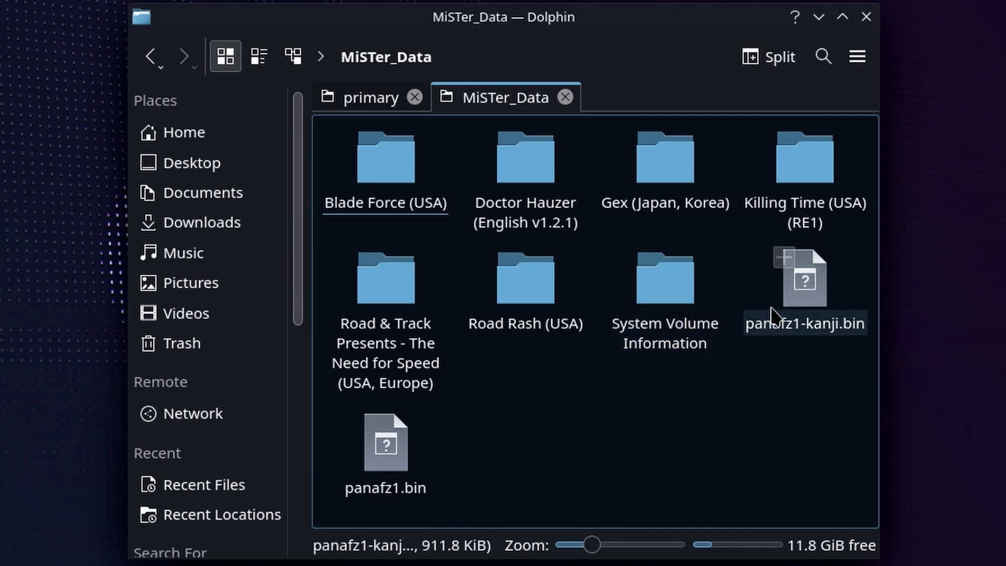
pyautogui.rightClick(809, 338)
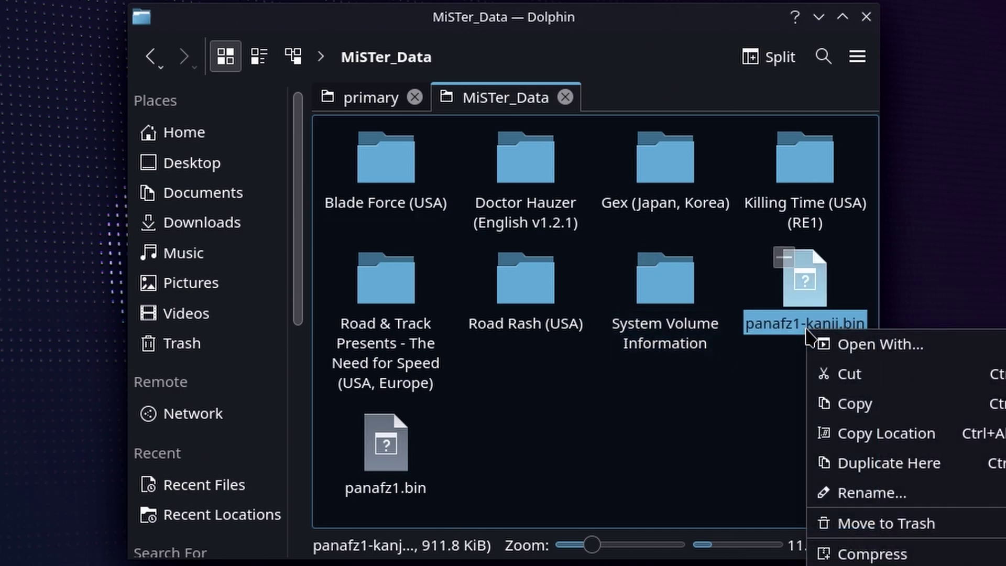
pyautogui.click(826, 411)
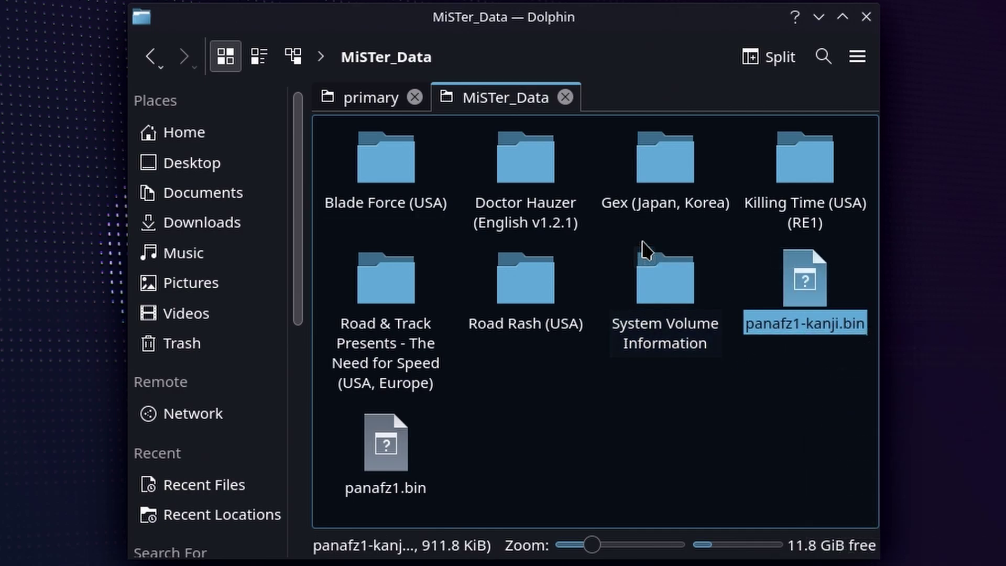
# - Paste the copied panafz1-kanji.bin into the Emulation/bios folder on the primary drive
pyautogui.click(385, 104)
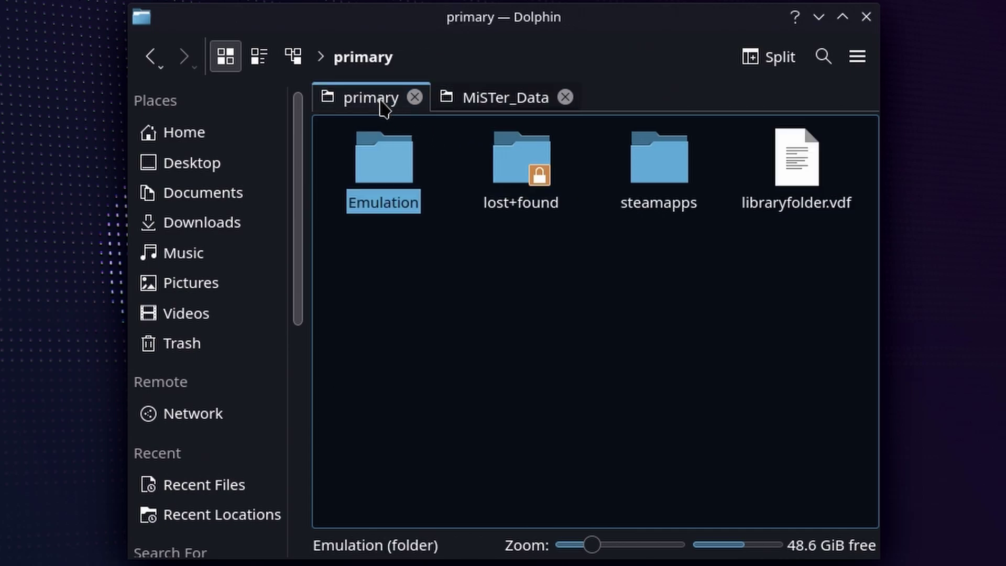
pyautogui.doubleClick(402, 210)
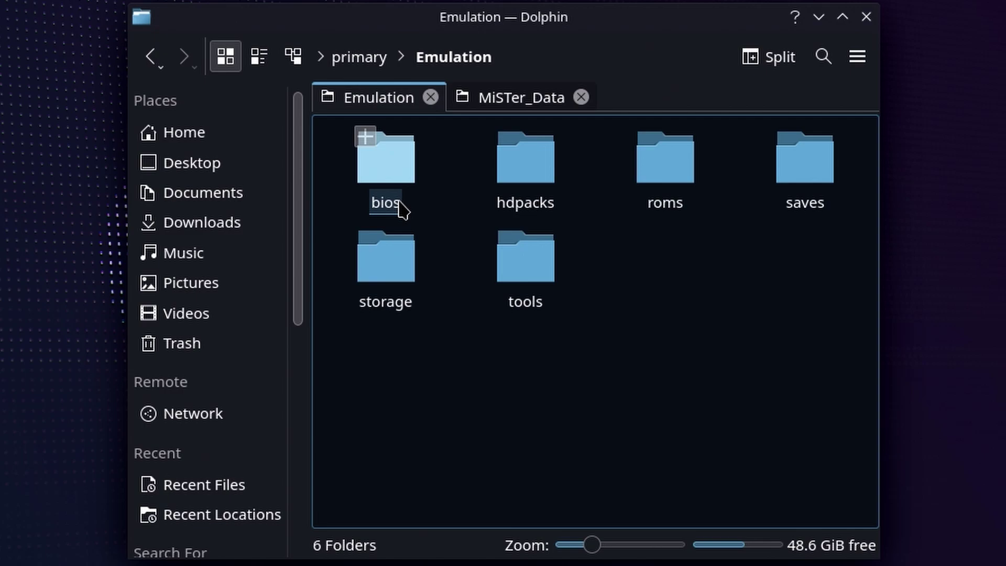
pyautogui.doubleClick(392, 159)
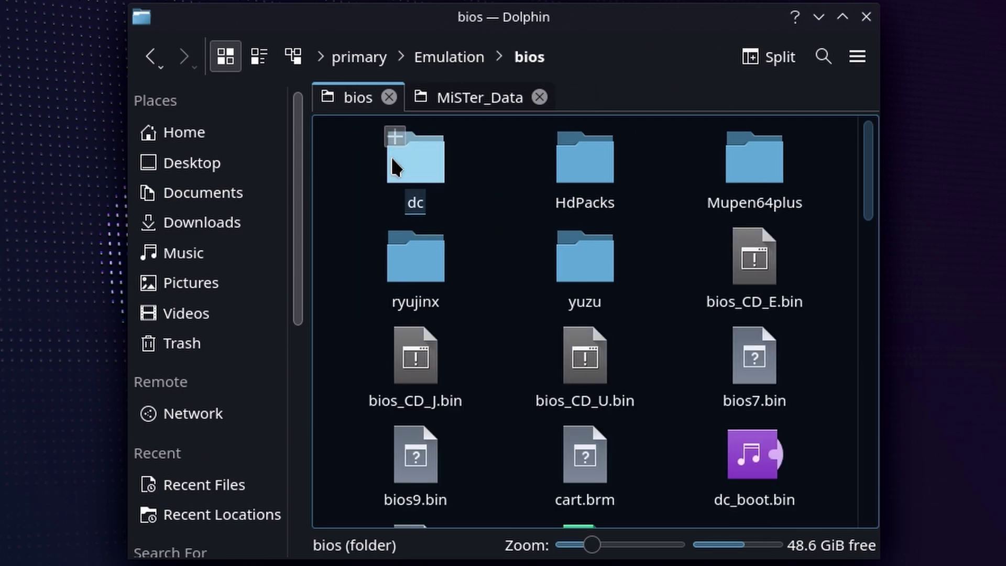
pyautogui.rightClick(502, 227)
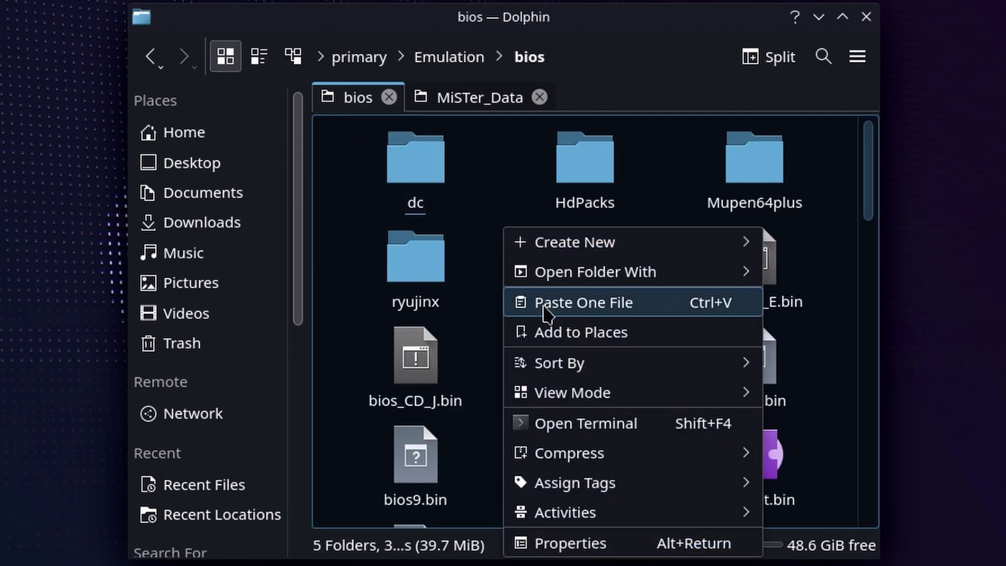
pyautogui.click(544, 309)
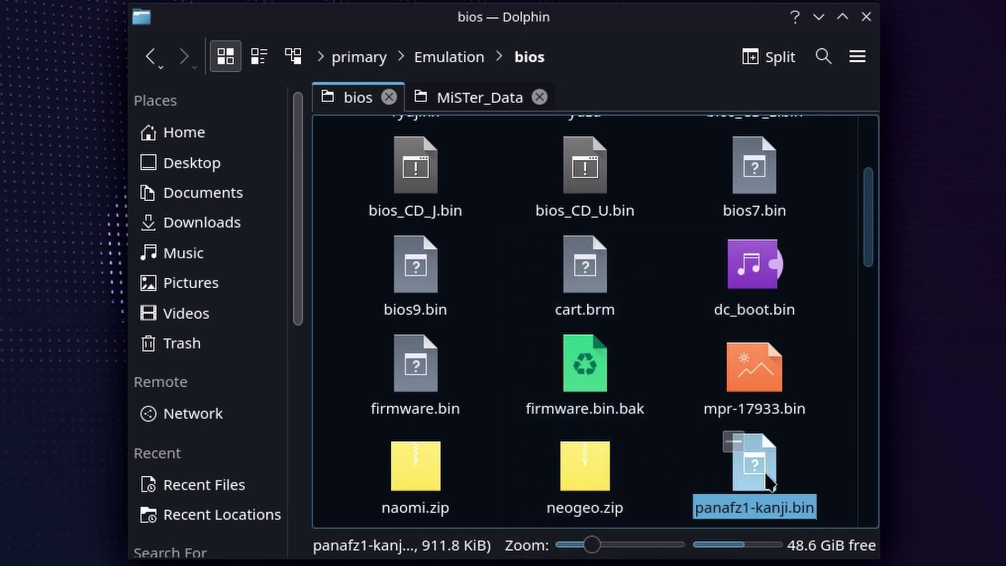
pyautogui.click(812, 474)
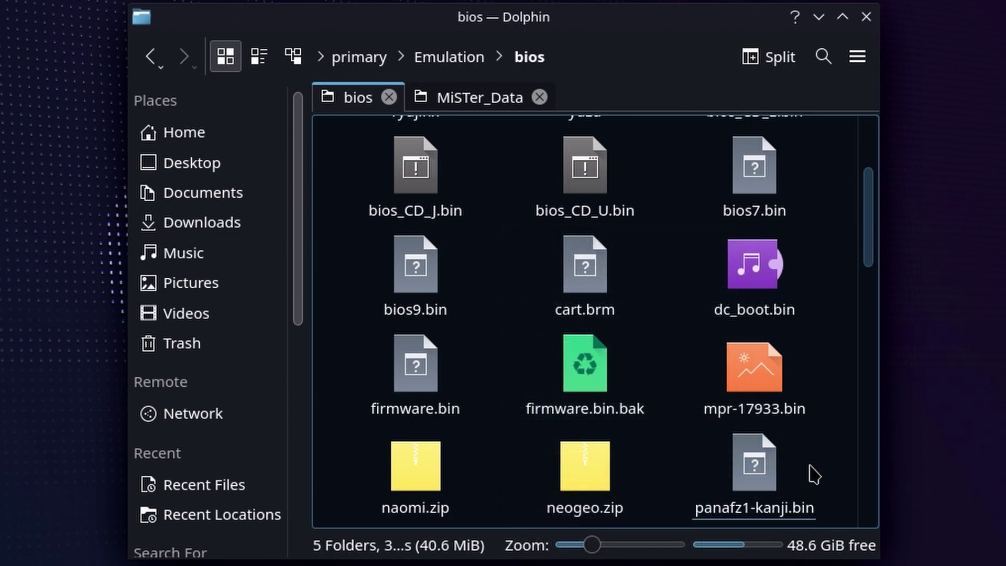
# - Copy panafz1.bin from the MiSTer_Data drive and paste it into the Emulation/bios folder
pyautogui.click(492, 109)
pyautogui.rightClick(397, 422)
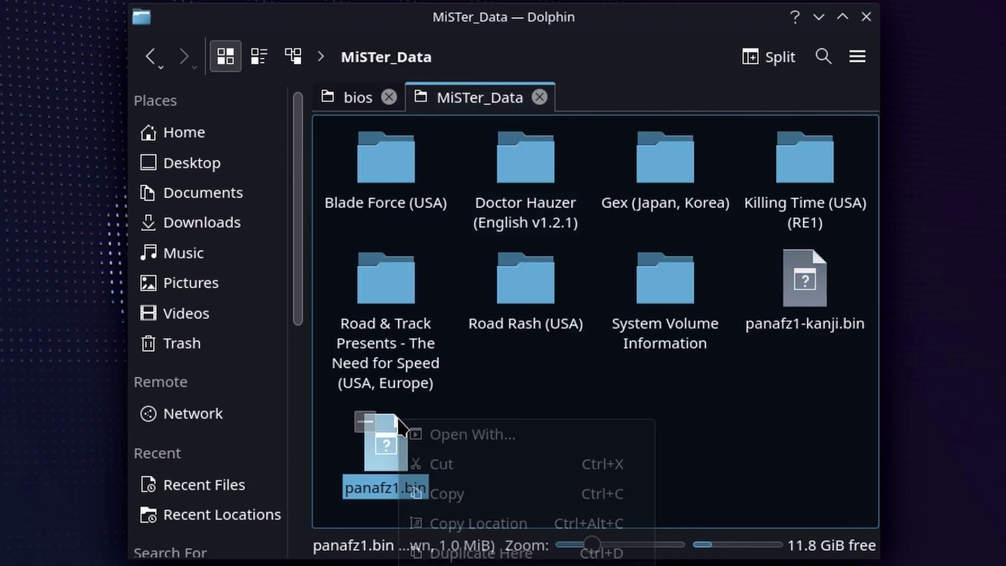
pyautogui.click(414, 493)
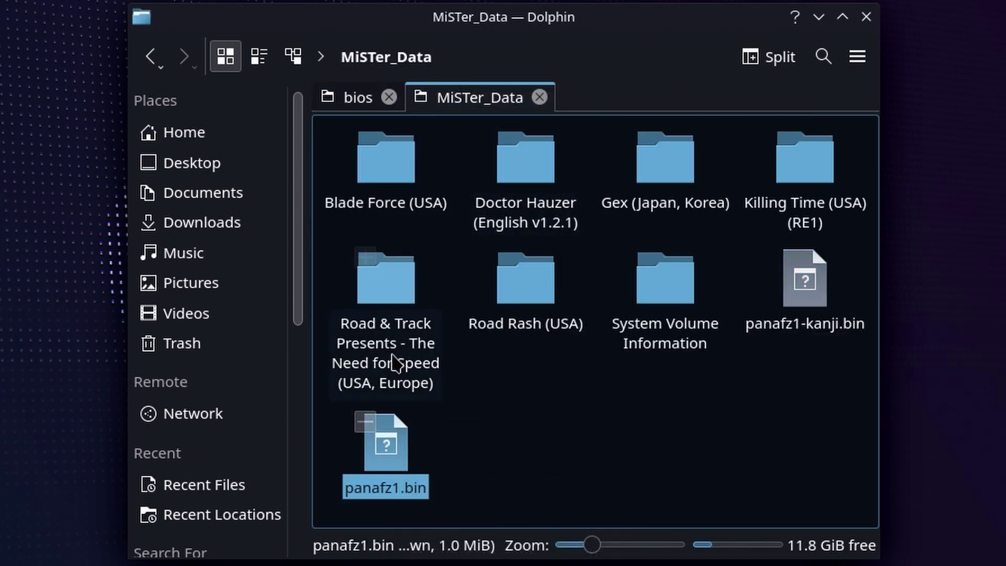
pyautogui.click(354, 98)
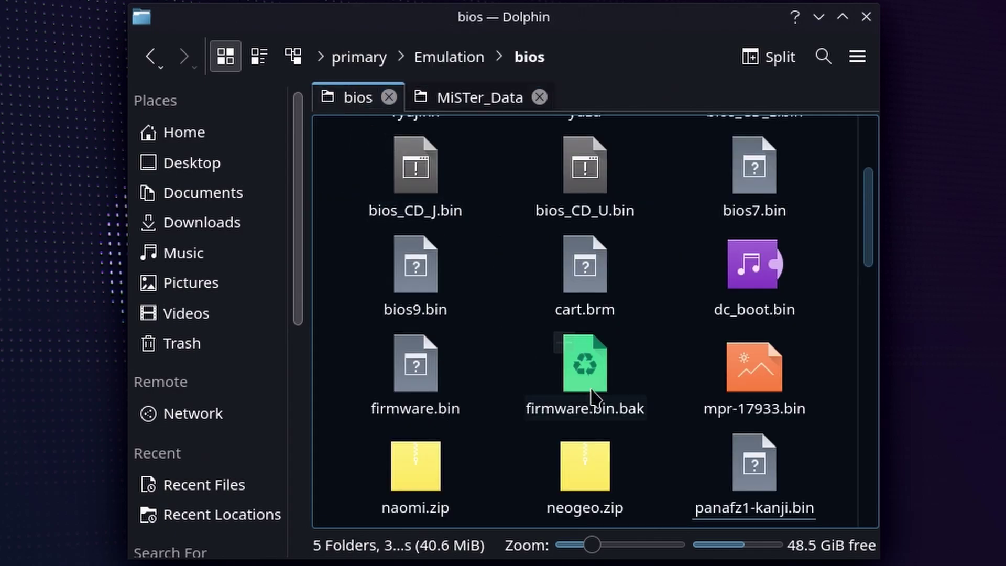
pyautogui.rightClick(659, 447)
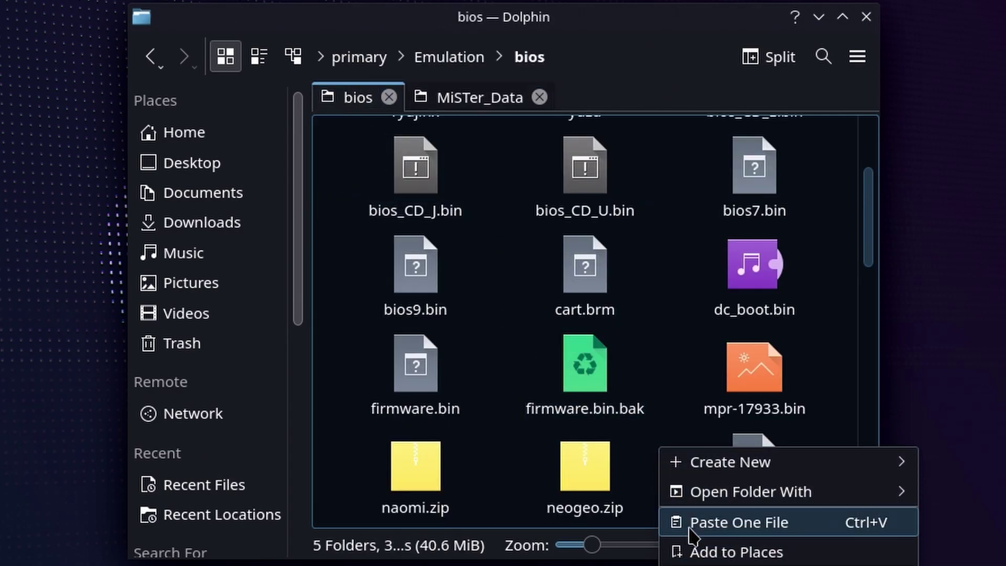
pyautogui.click(690, 517)
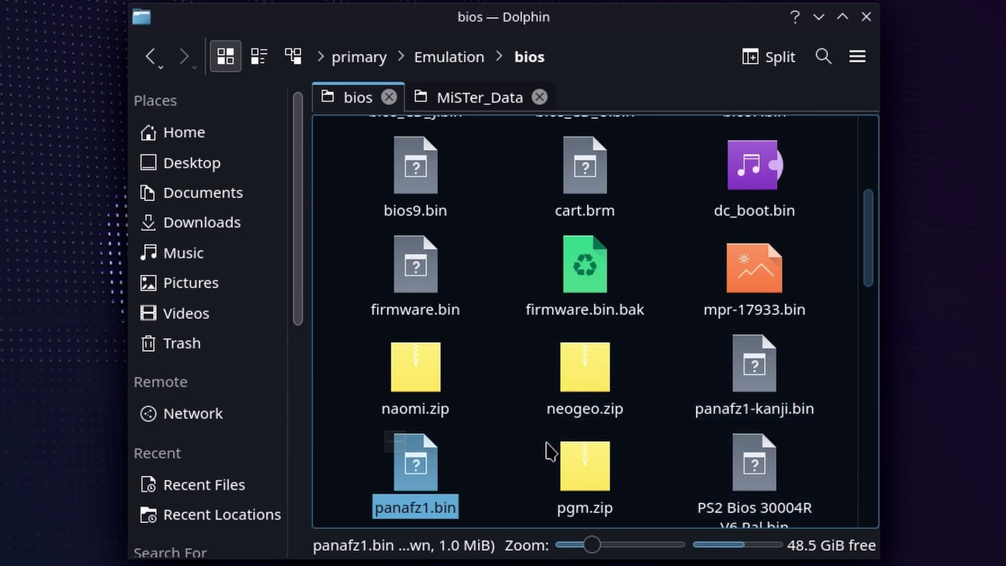
# - Go from the bios folder up to Emulation and open the roms/3do folder
pyautogui.press('BackSpace')
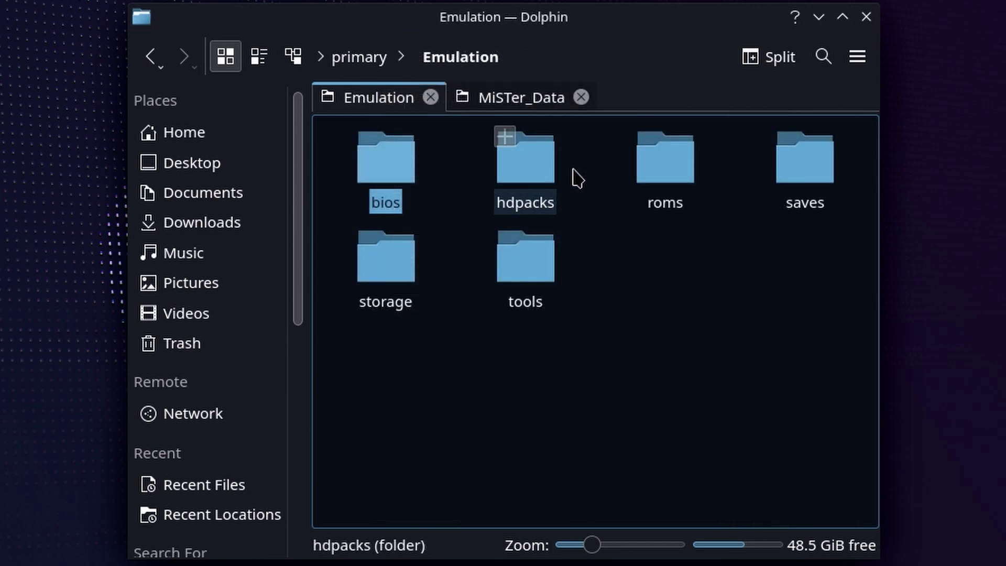
pyautogui.doubleClick(642, 183)
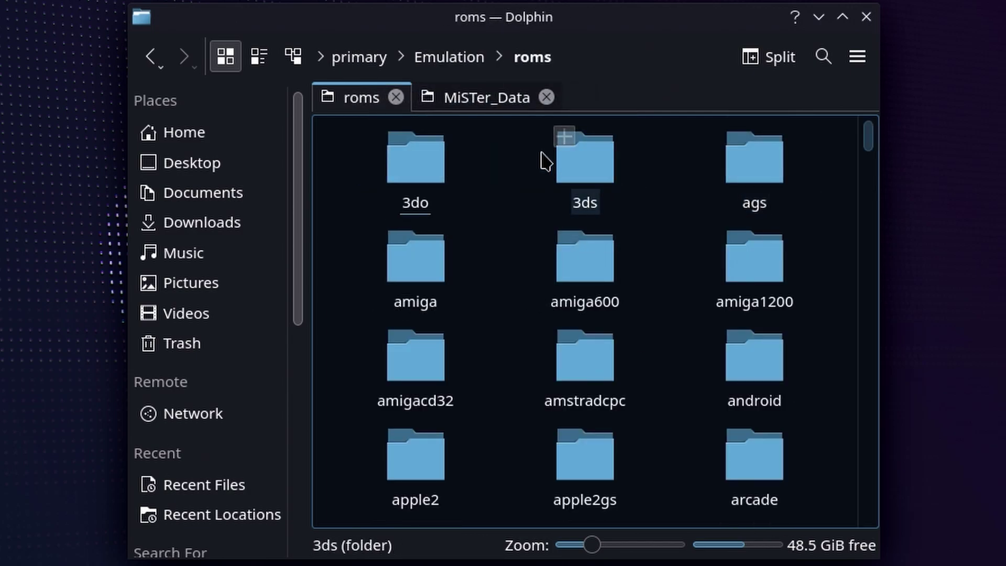
pyautogui.doubleClick(445, 170)
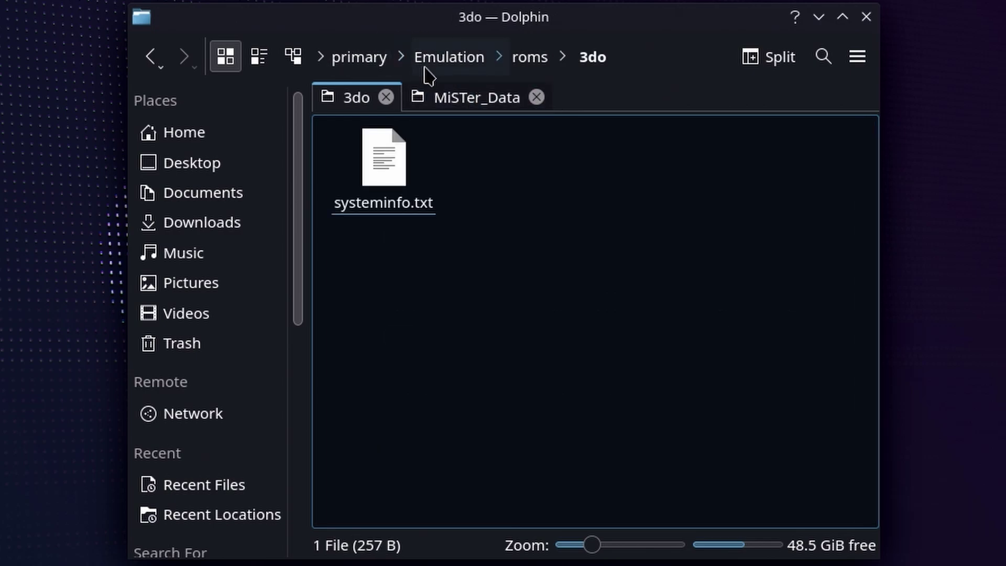
# - Copy the Blade Force, Doctor Hauzer, Gex and Killing Time game folders from the MiSTer_Data drive
pyautogui.click(477, 109)
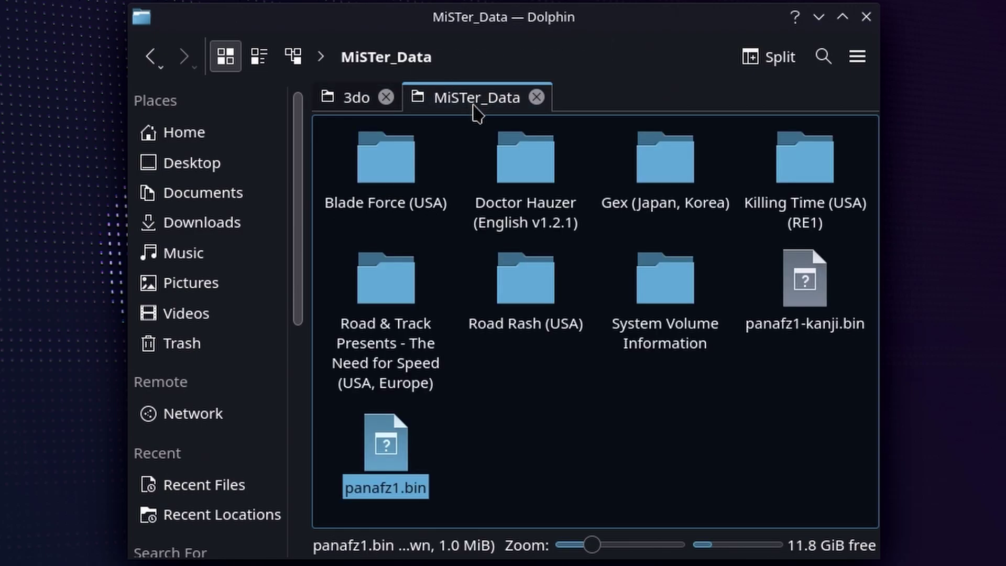
pyautogui.rightClick(333, 163)
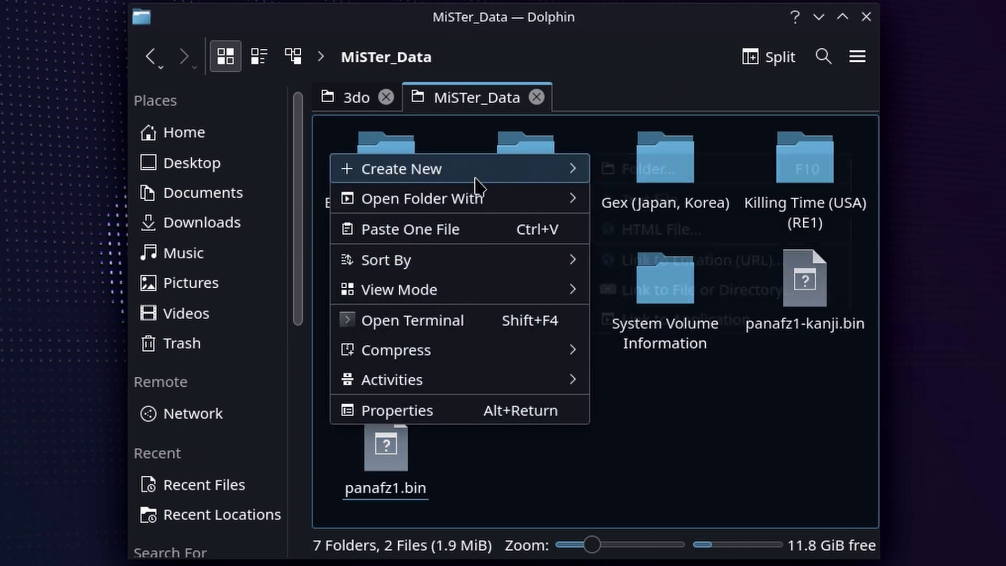
pyautogui.click(313, 143)
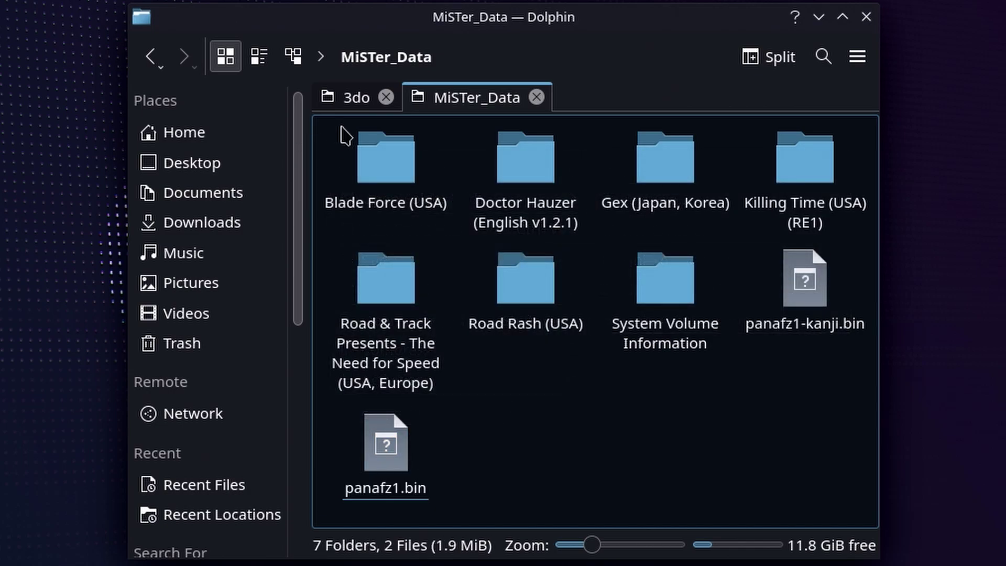
pyautogui.moveTo(334, 132); pyautogui.dragTo(781, 201)
pyautogui.rightClick(780, 201)
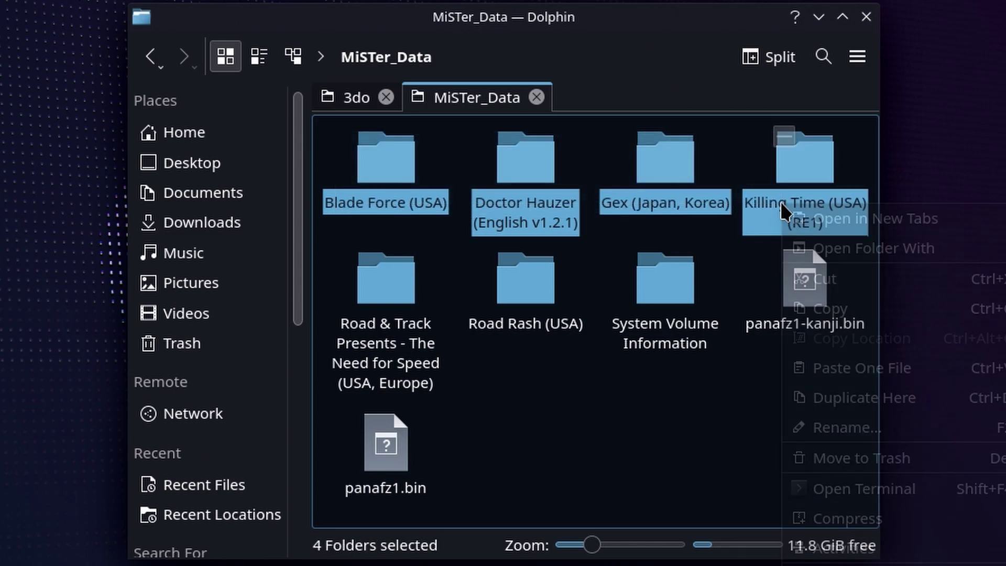
pyautogui.click(824, 310)
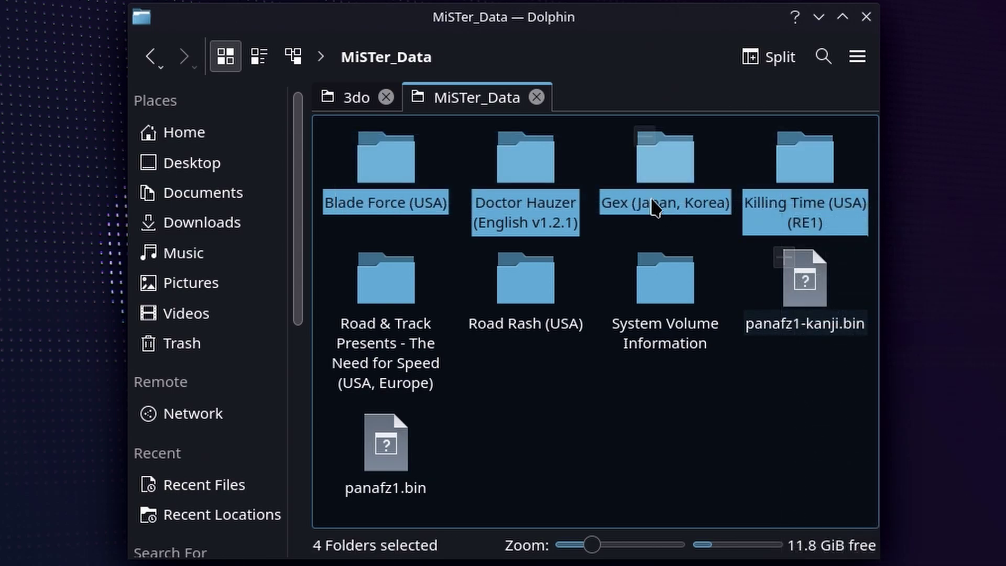
# - Paste the copied game folders into Emulation/roms/3do and close the file manager
pyautogui.click(367, 103)
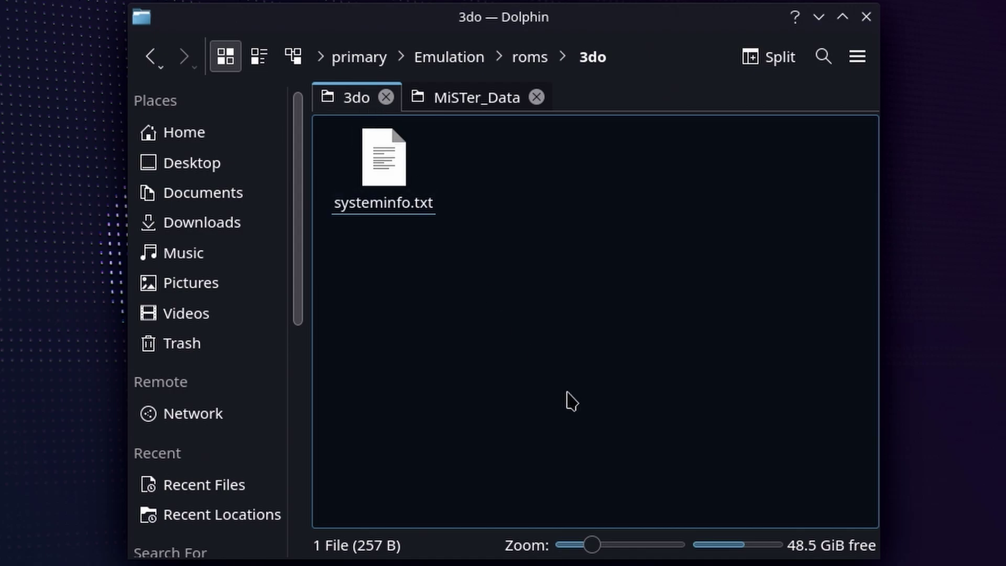
pyautogui.rightClick(557, 309)
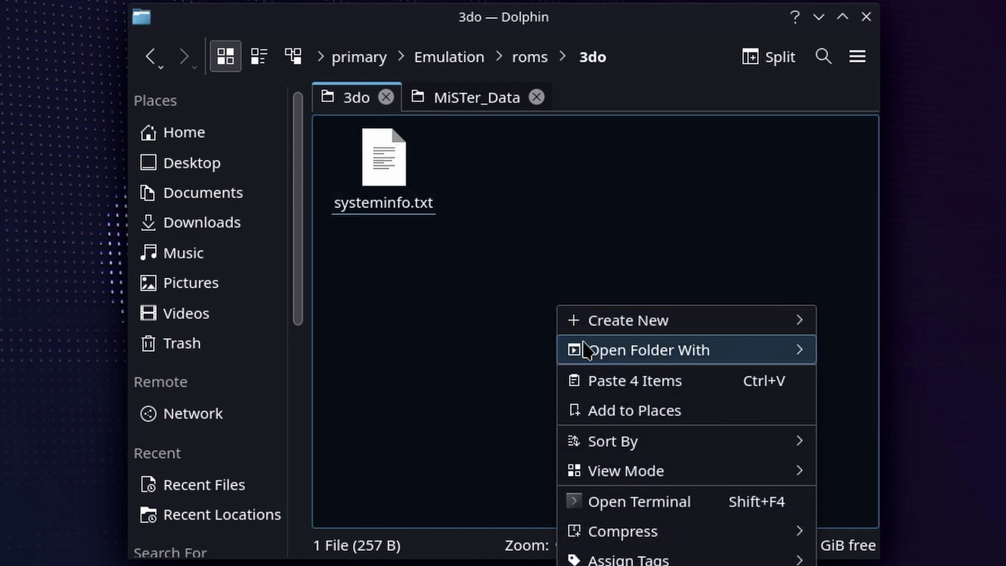
pyautogui.click(619, 394)
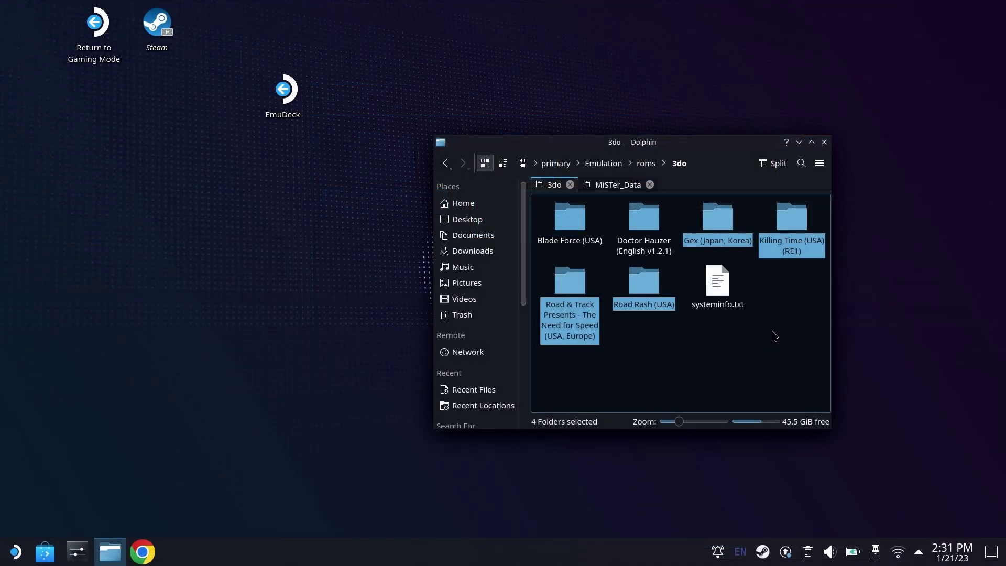
pyautogui.click(824, 143)
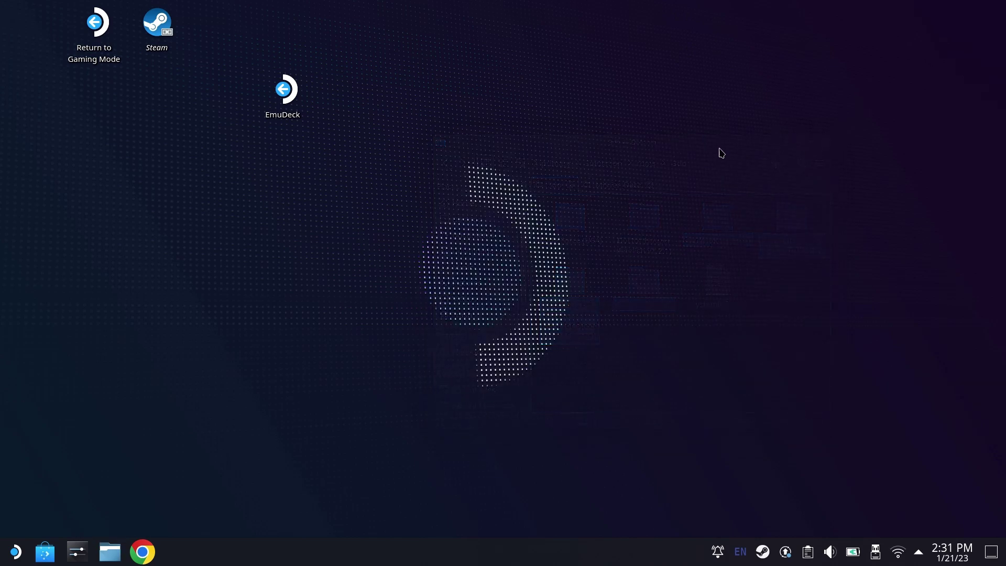
# - Launch EmuDeck, review the detected systems in its BIOS files checker, and return to Tools & Stuff
pyautogui.click(297, 115)
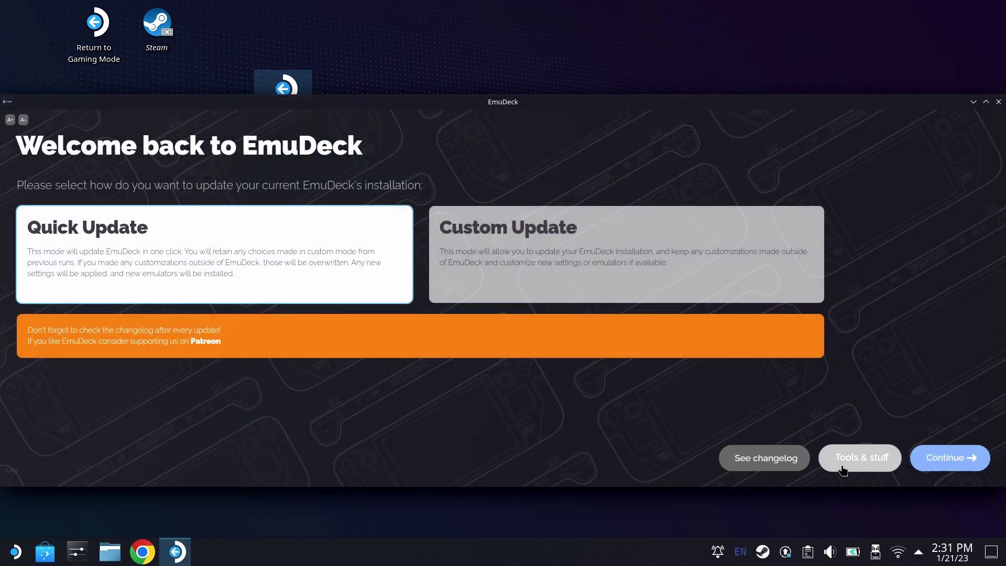
pyautogui.click(843, 468)
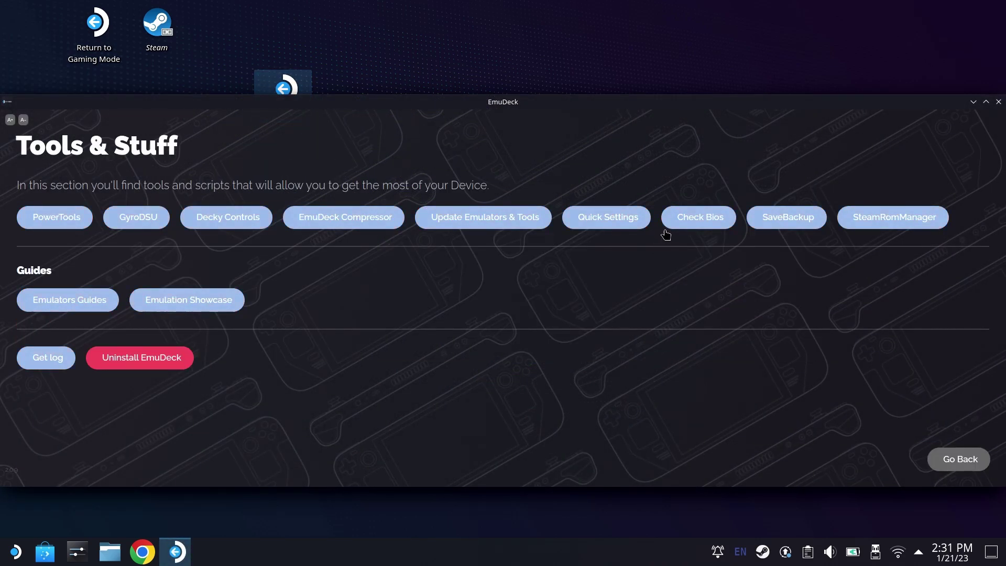
pyautogui.click(691, 218)
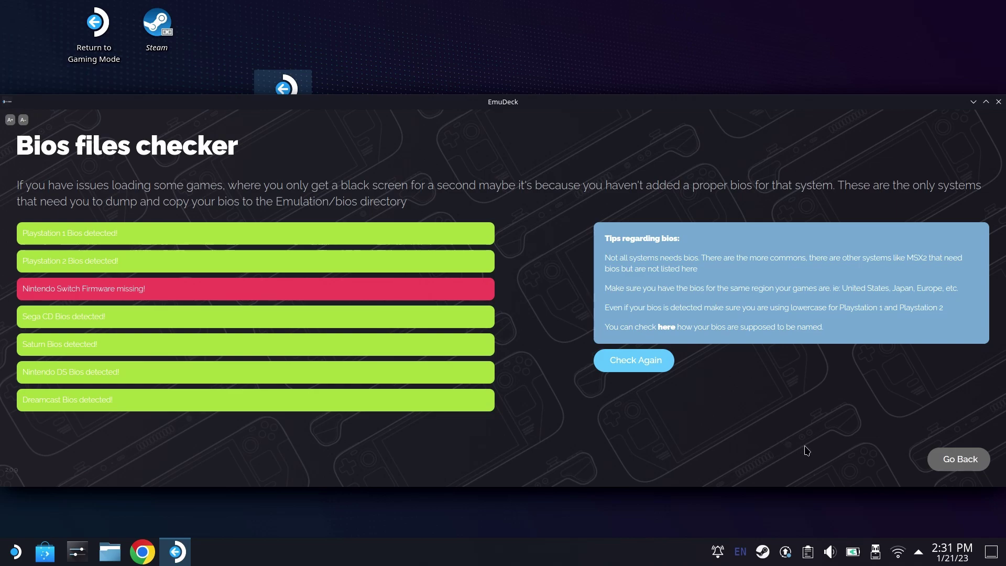
pyautogui.click(938, 454)
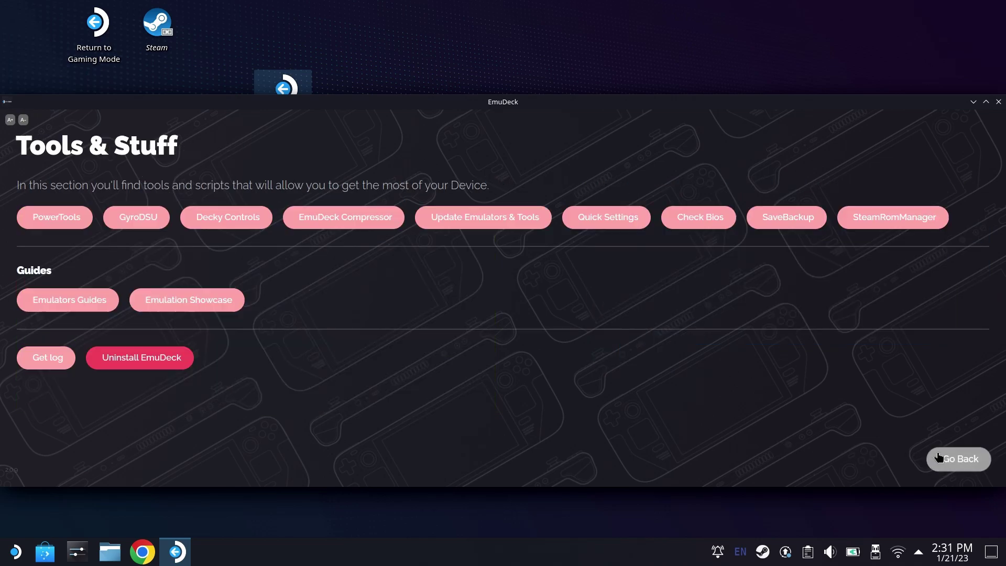
# - Launch Steam ROM Manager from EmuDeck, agreeing to exit Steam, and generate the app list in the preview
pyautogui.click(877, 219)
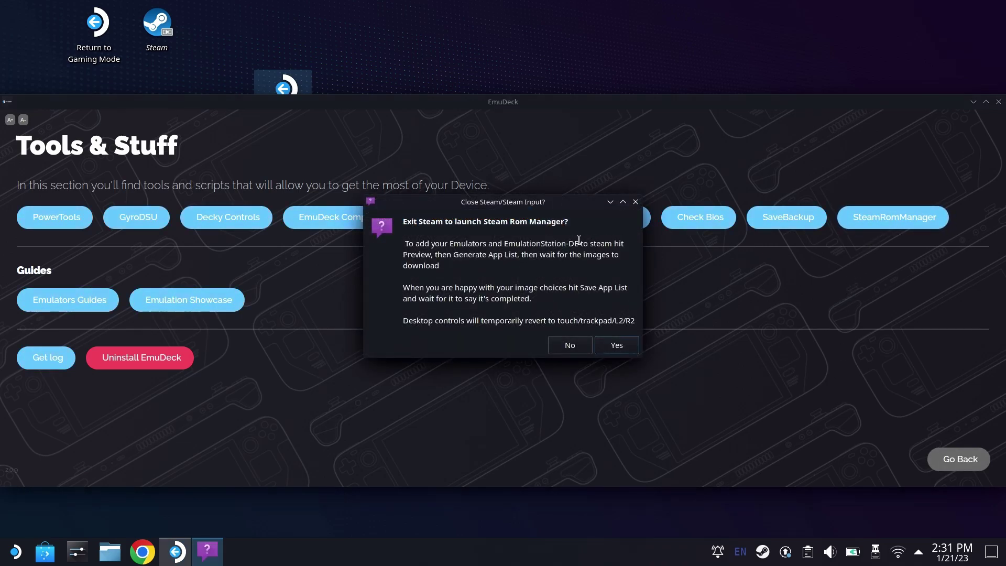
pyautogui.click(624, 350)
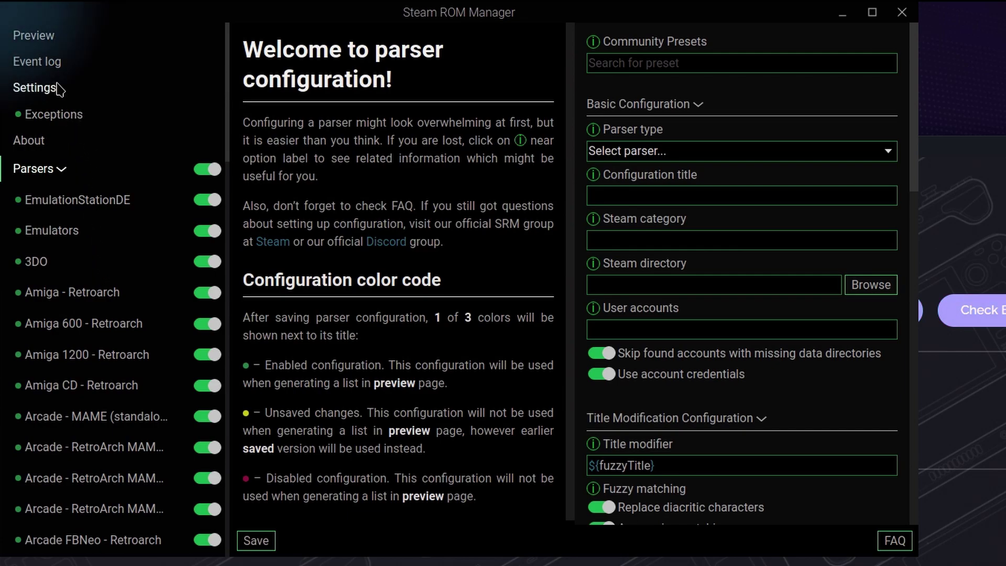
pyautogui.click(26, 36)
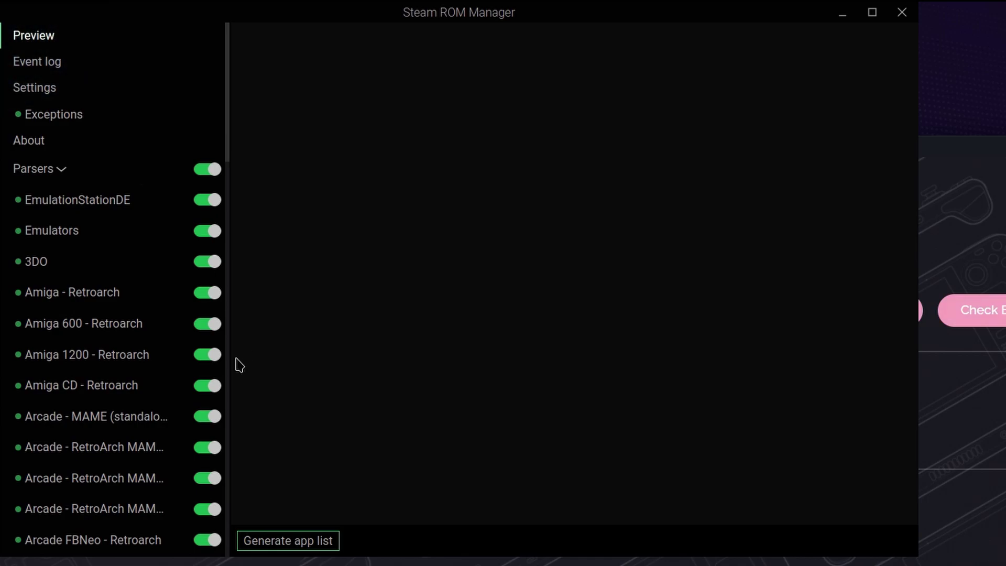
pyautogui.click(297, 537)
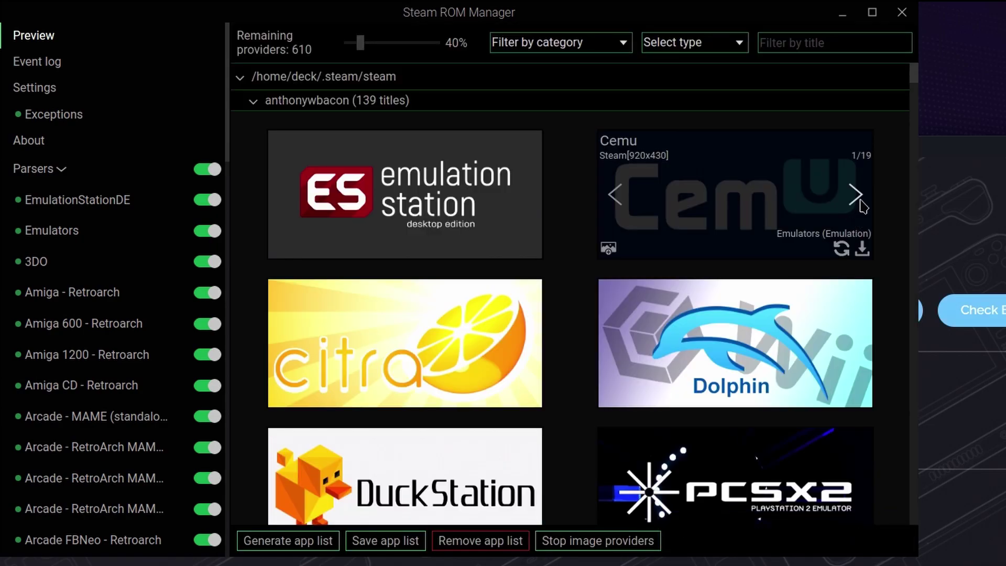
# - Filter the generated app list by the 3DO category and review the artwork of its games
pyautogui.click(611, 41)
pyautogui.click(592, 84)
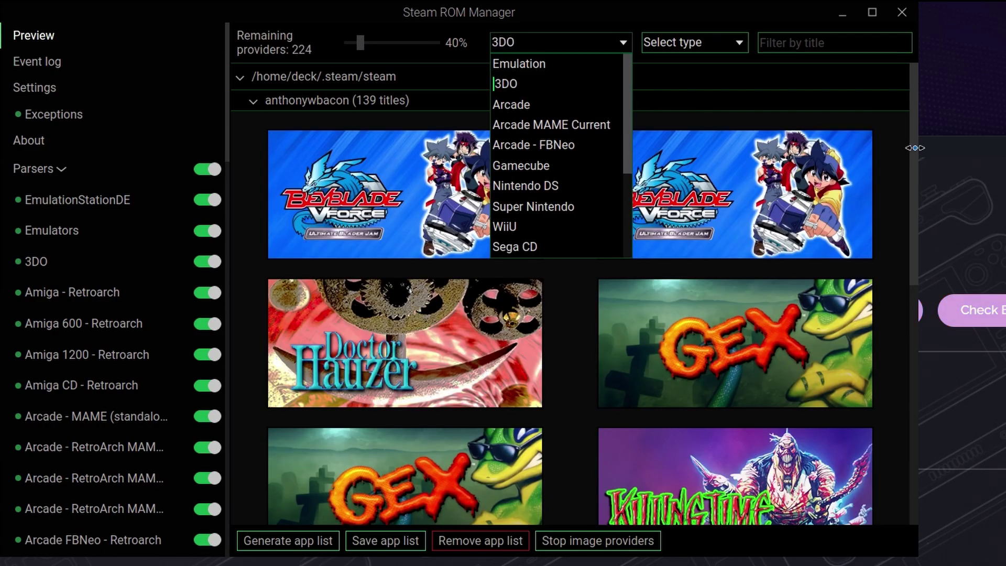
pyautogui.moveTo(914, 147); pyautogui.dragTo(920, 410)
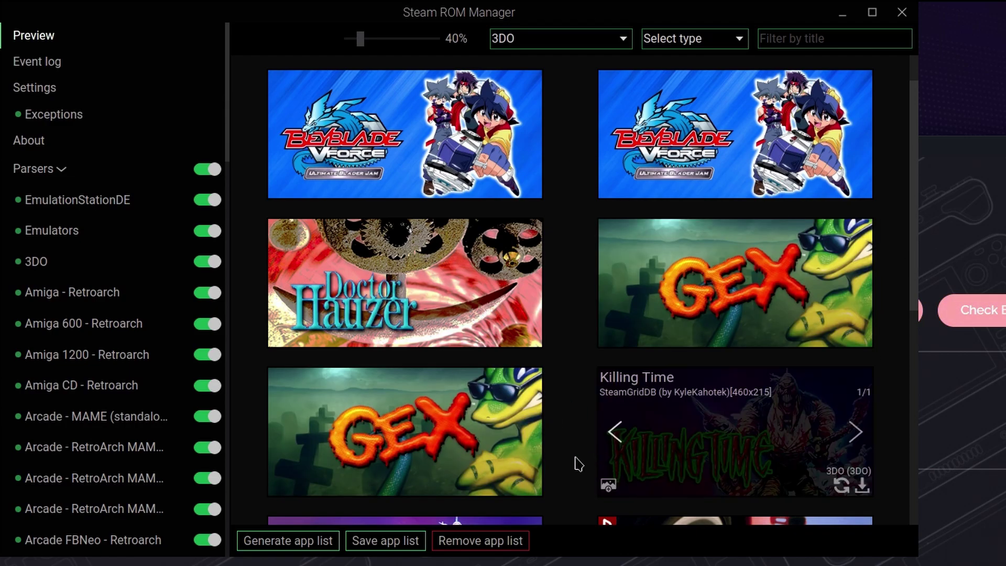
# - Save the app list to Steam, and close Steam ROM Manager and EmuDeck
pyautogui.click(414, 541)
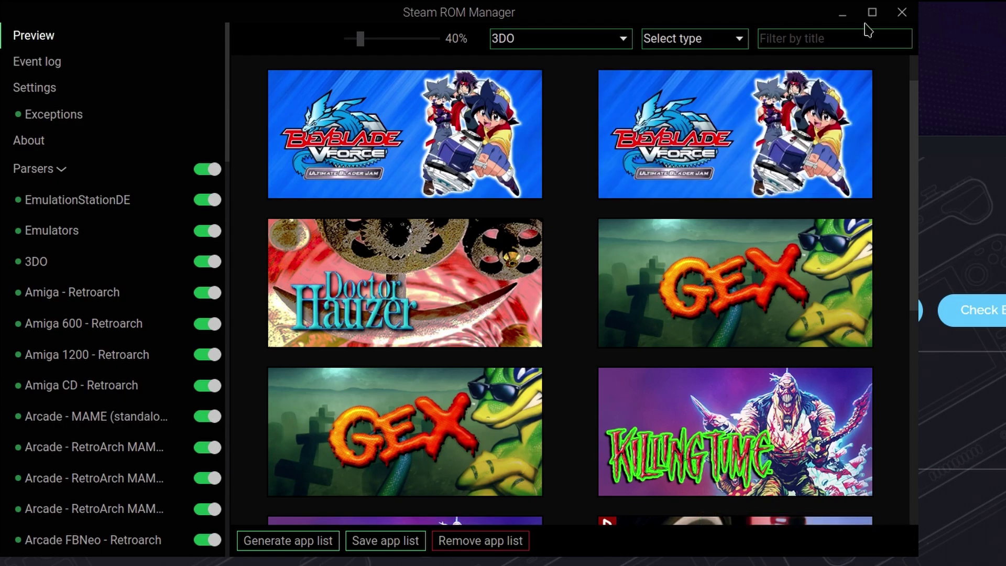
pyautogui.click(901, 12)
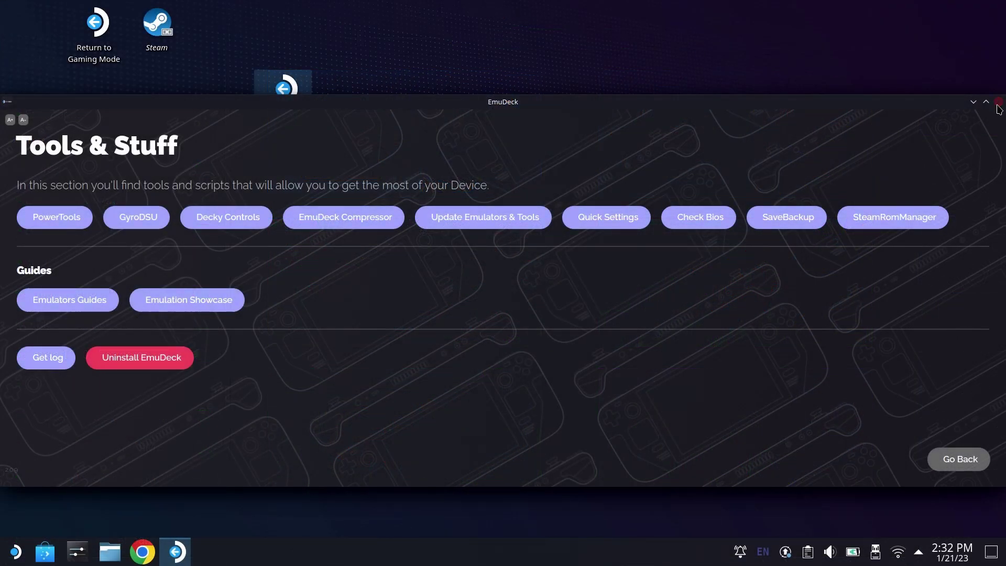
pyautogui.click(998, 102)
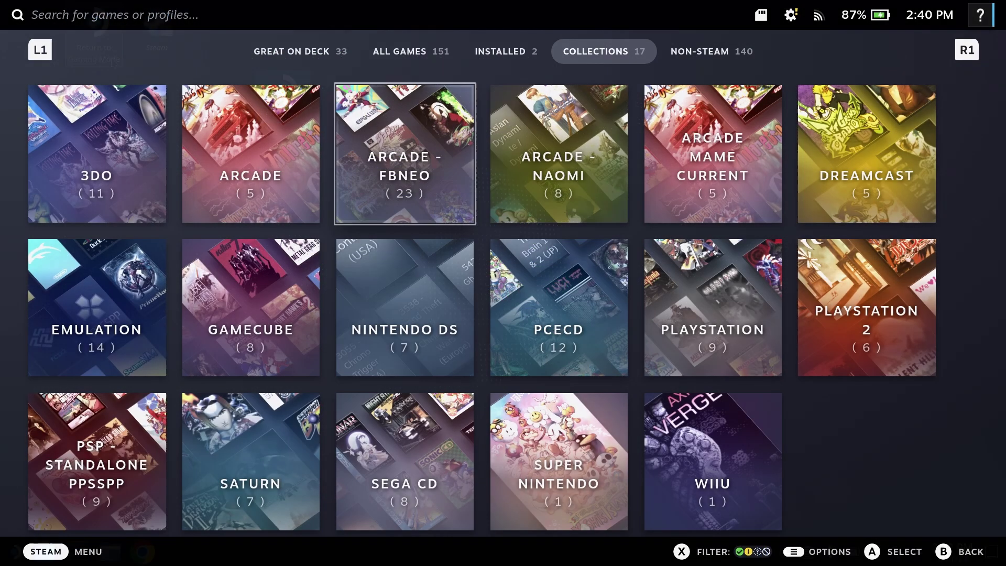
# - Open the 3DO collection in the Steam library and launch the second game, shown with Beyblade V-Force artwork
pyautogui.press('Left')
pyautogui.press('Left')
pyautogui.press('Down')
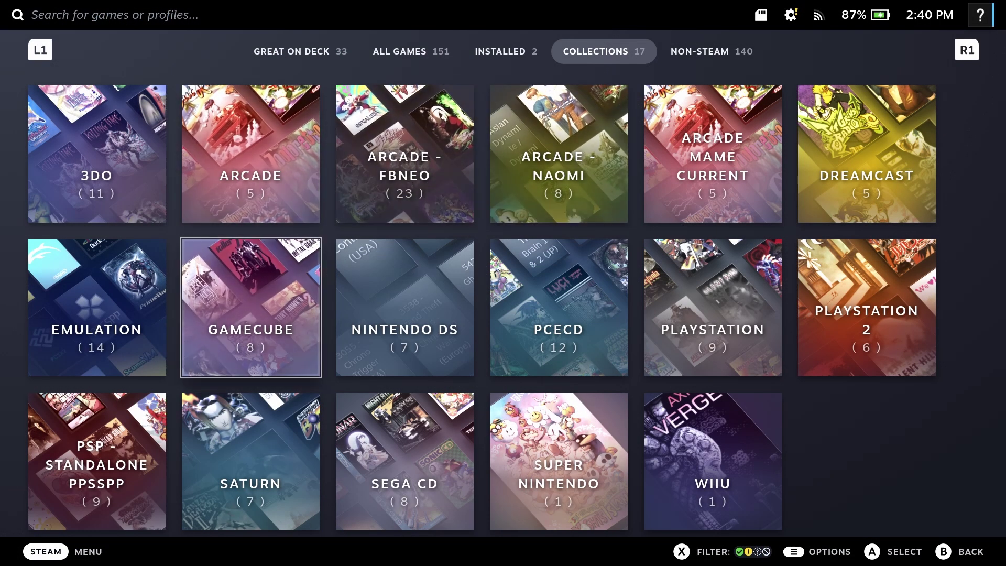
pyautogui.press('Down')
pyautogui.press('Up')
pyautogui.press('Up')
pyautogui.press('Left')
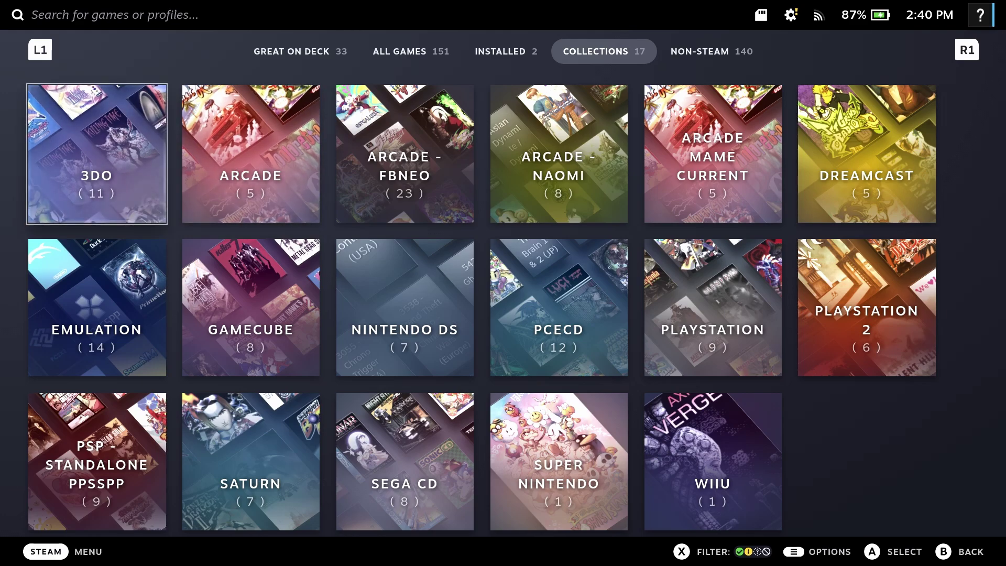
pyautogui.press('Return')
pyautogui.press('Right')
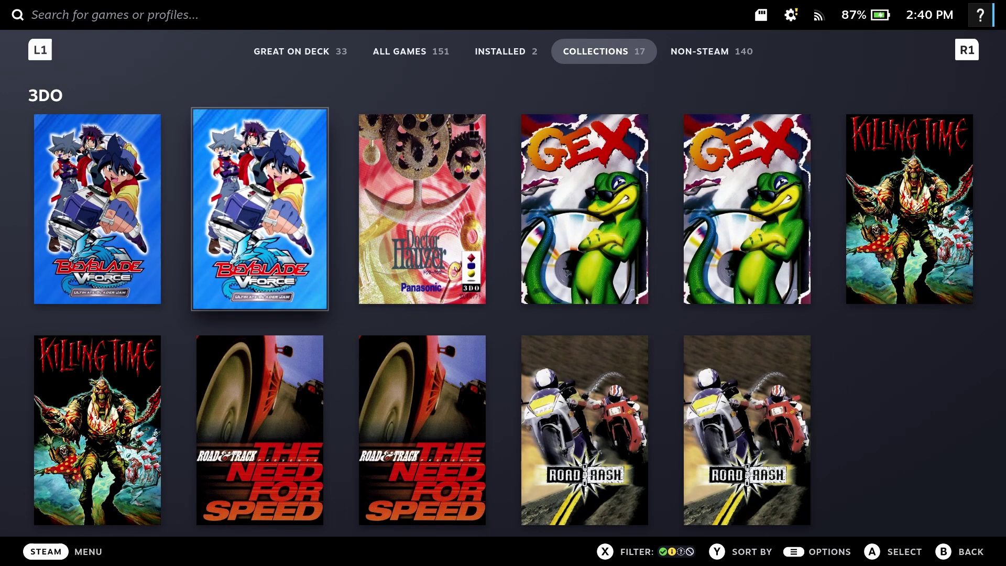
pyautogui.press('Return')
pyautogui.press('Return')
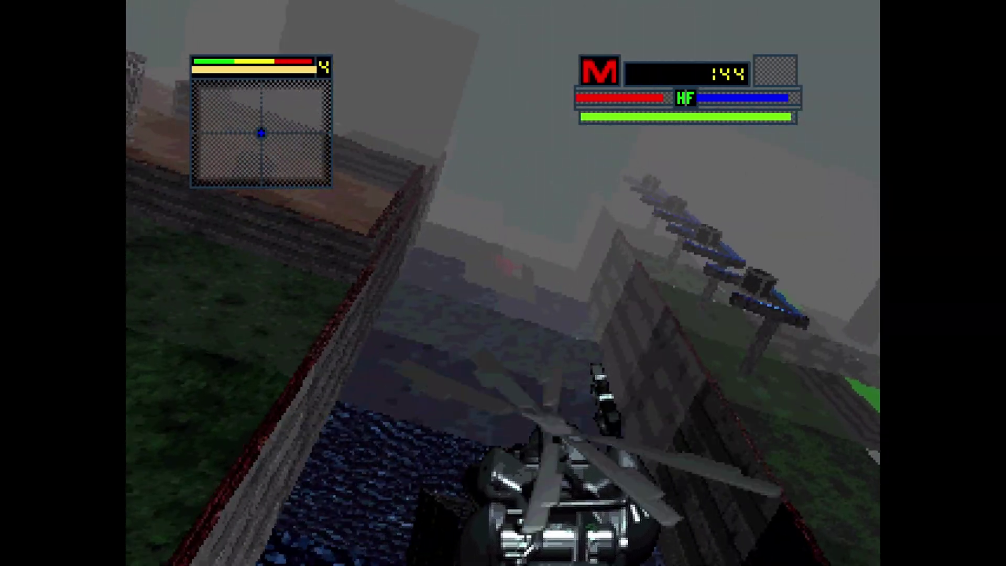
# - Bring up RetroArch's in-game options over the running 3DO game and open the Opera core options
pyautogui.press('F1')
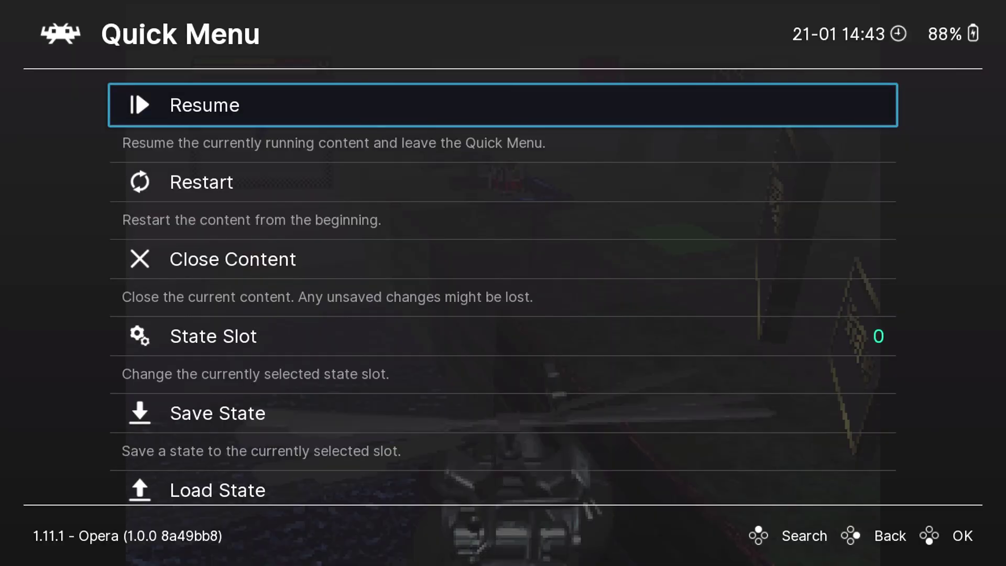
pyautogui.press('Down')
pyautogui.press('Down')
pyautogui.press('Down')
pyautogui.press('Down')
pyautogui.press('Down')
pyautogui.press('Down')
pyautogui.press('Down')
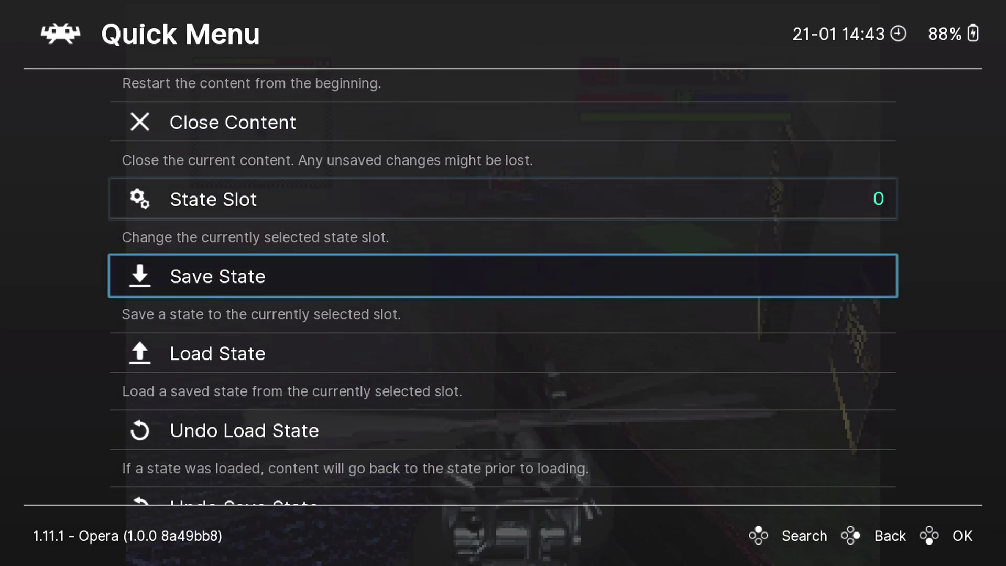
pyautogui.press('Down')
pyautogui.press('Return')
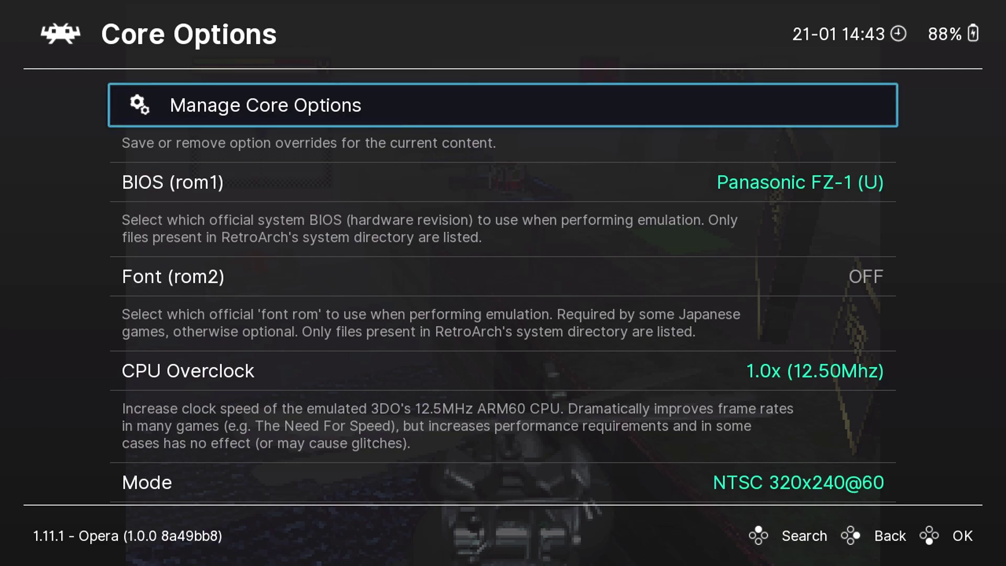
# - Look at the options for managing core option overrides, and open the list of available BIOS (rom1) choices
pyautogui.press('Return')
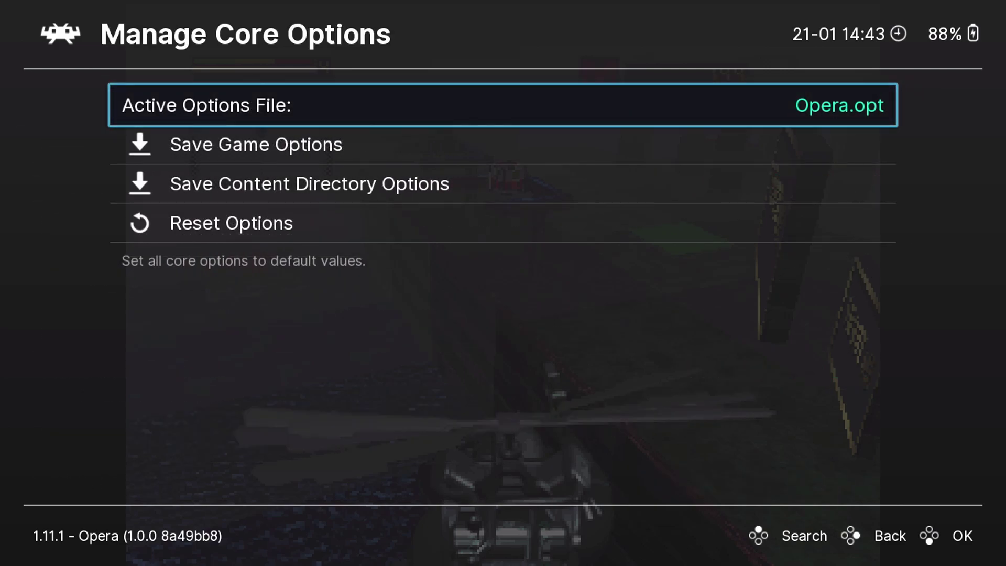
pyautogui.press('BackSpace')
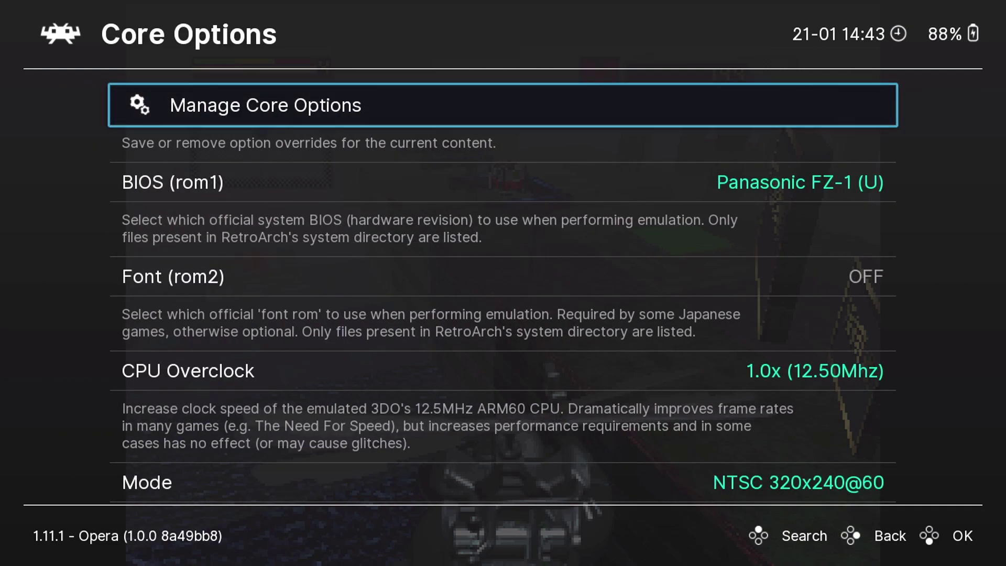
pyautogui.press('Down')
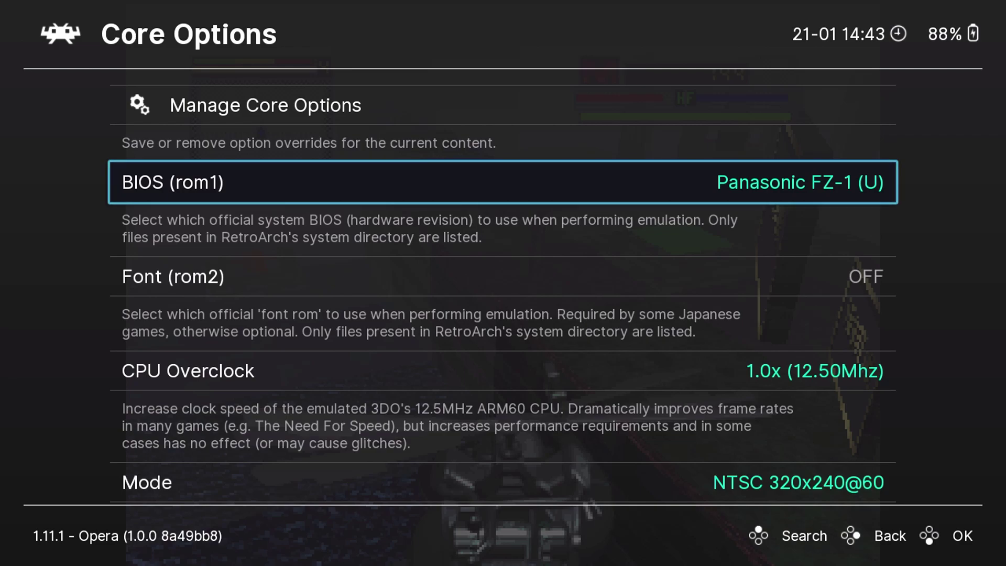
pyautogui.press('Return')
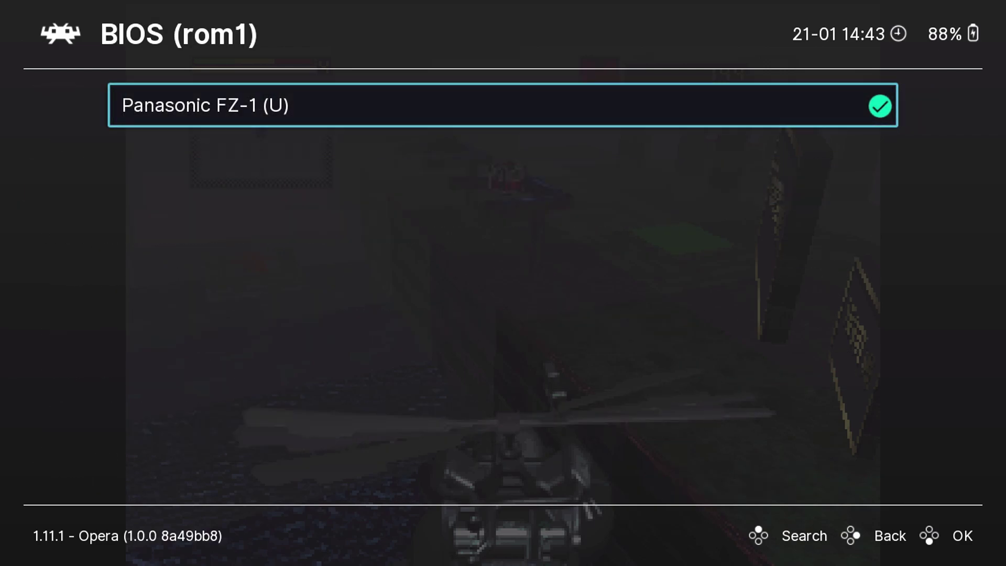